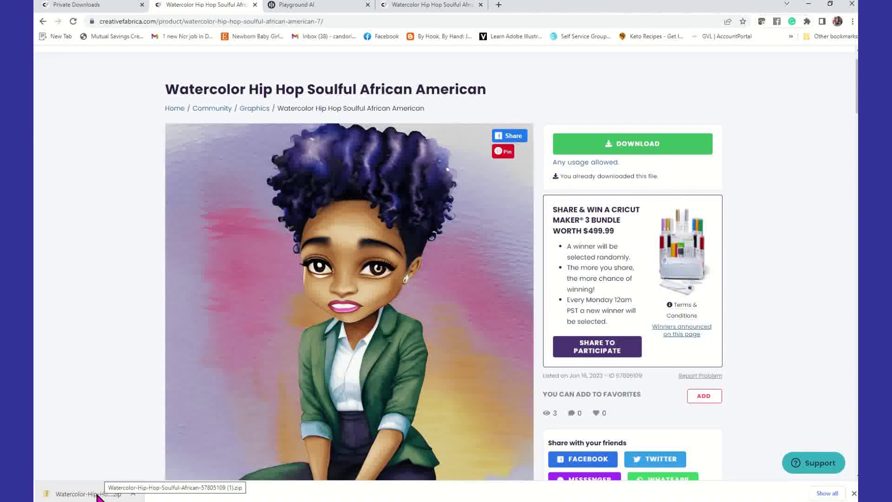
# Open the downloaded Watercolor-Hip-Hop-Soulful-African-57805109 (1).zip and extract its PNG image to the default folder in Downloads.
pyautogui.click(97, 495)
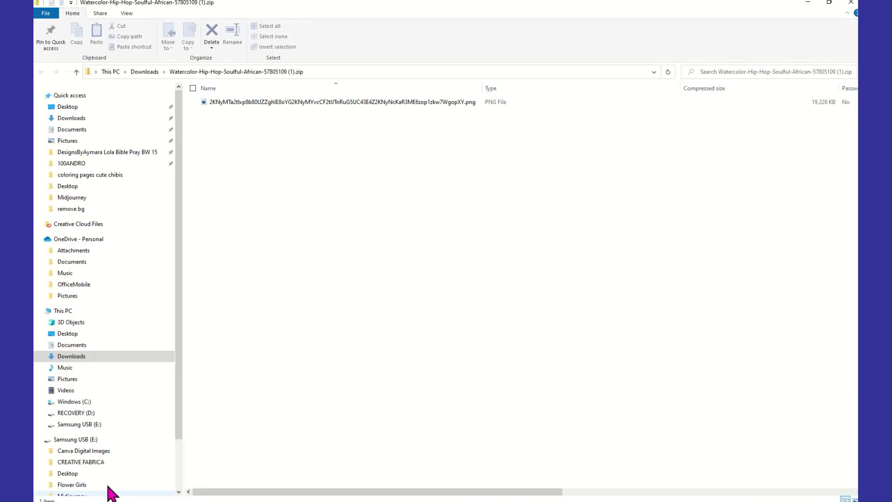
pyautogui.click(194, 88)
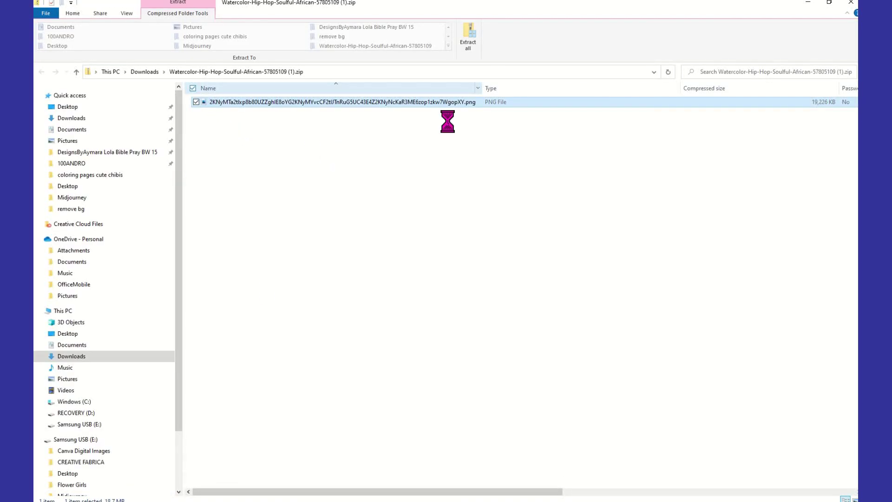
pyautogui.click(470, 45)
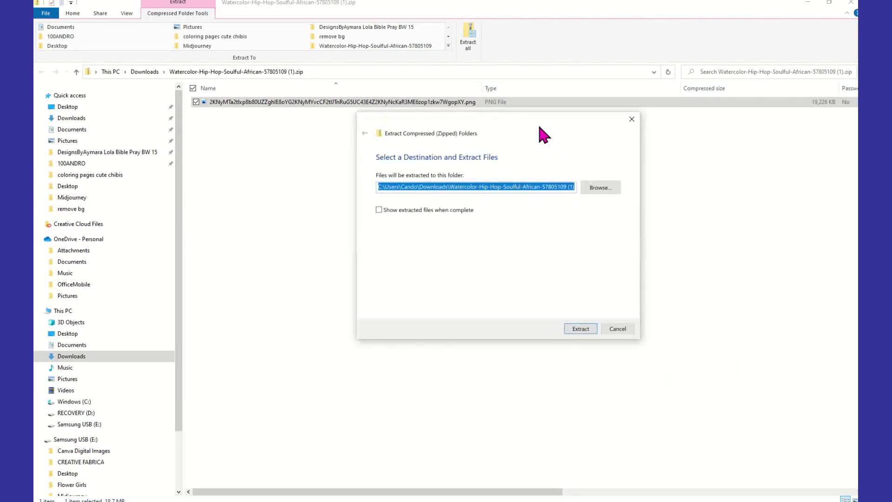
pyautogui.click(567, 333)
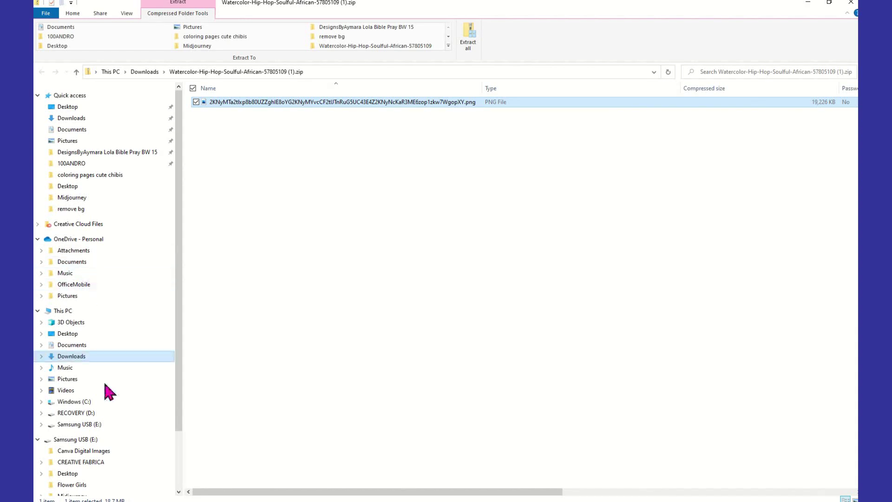
# Look through the Downloads folder for the extracted image folder and close the file window.
pyautogui.click(81, 359)
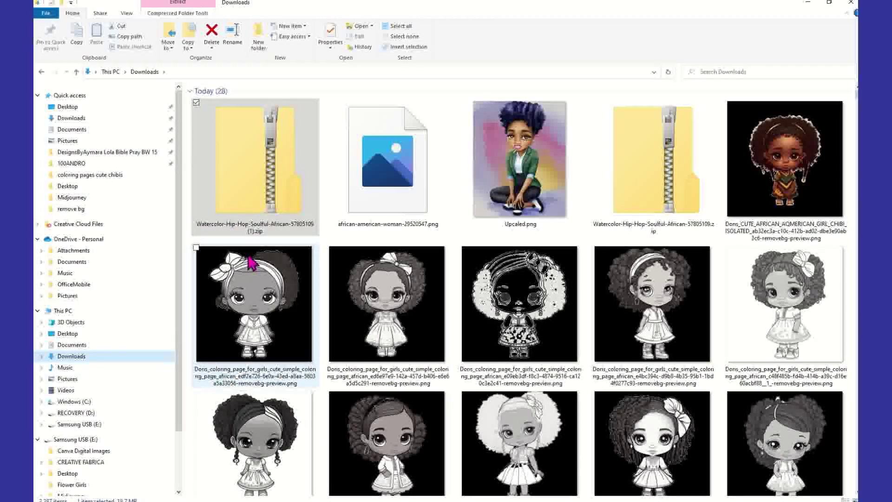
pyautogui.click(250, 181)
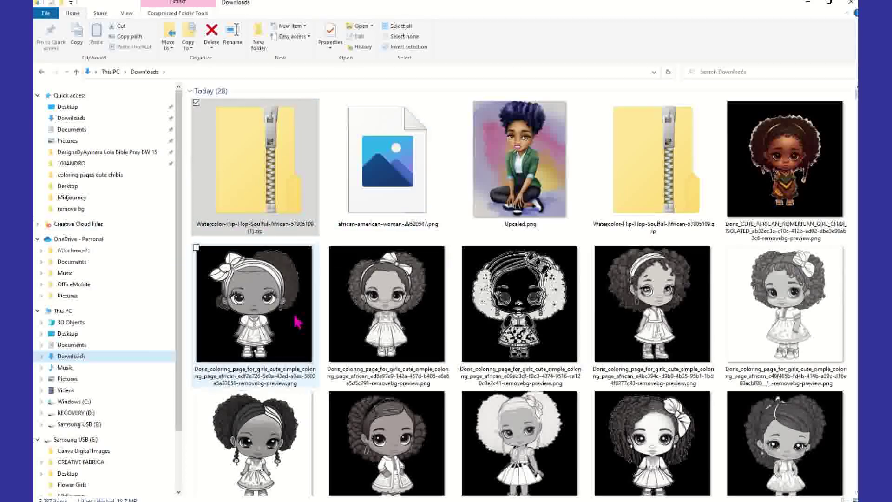
pyautogui.scroll(-10, 441, 240)
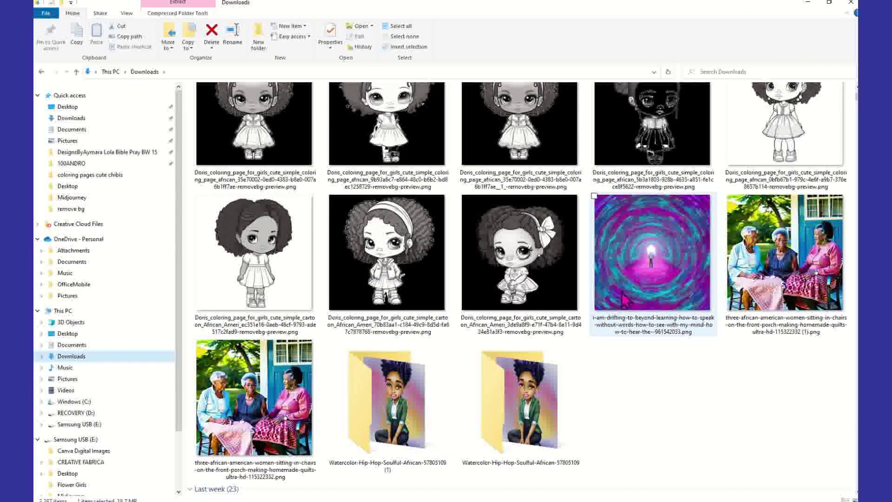
pyautogui.scroll(10, 625, 299)
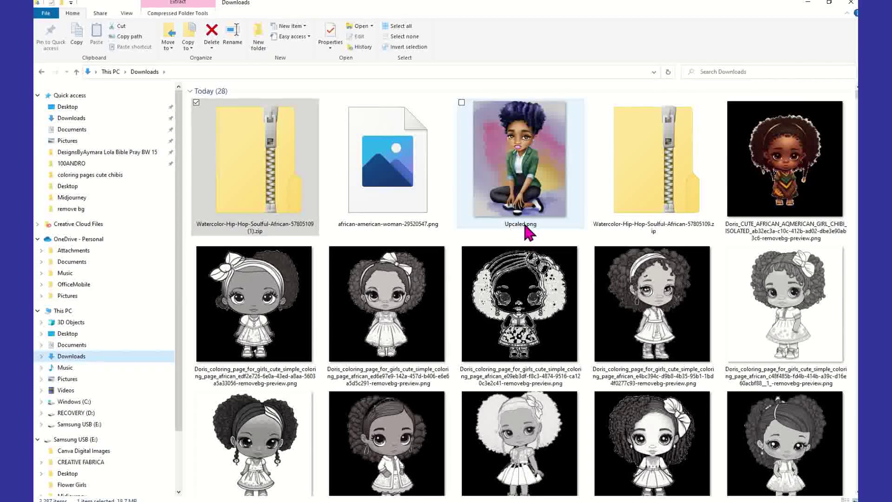
pyautogui.scroll(-15, 527, 232)
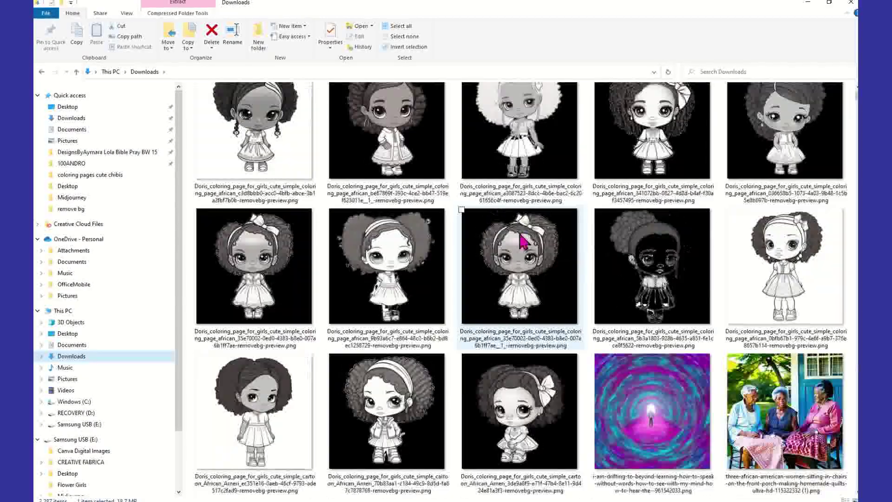
pyautogui.click(851, 3)
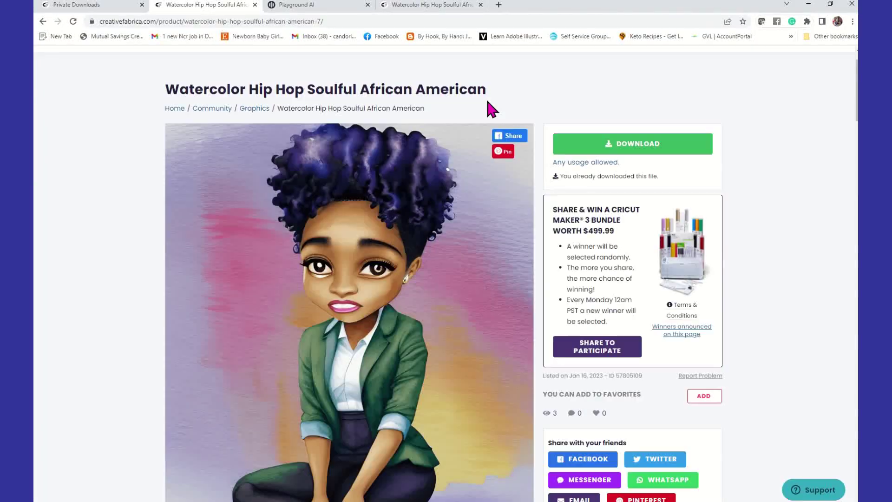
# Switch to the Playground AI create page and review the available image generation models.
pyautogui.click(320, 13)
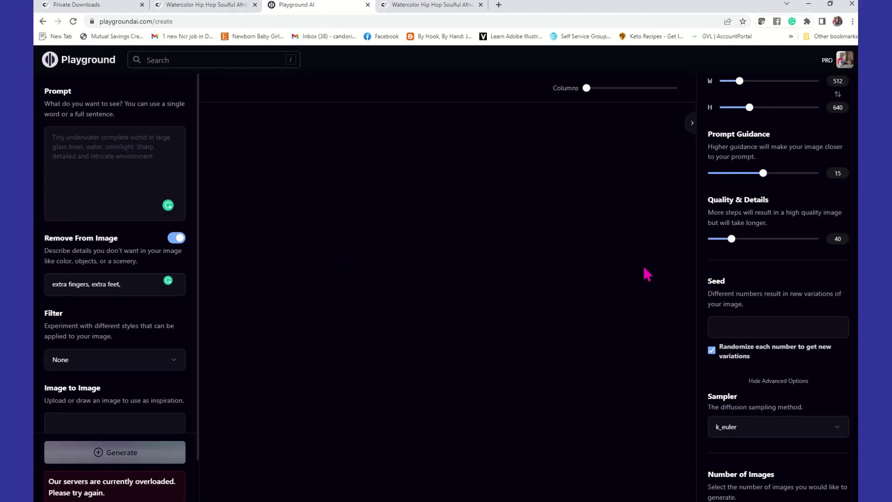
pyautogui.scroll(1, 756, 265)
pyautogui.scroll(3, 756, 265)
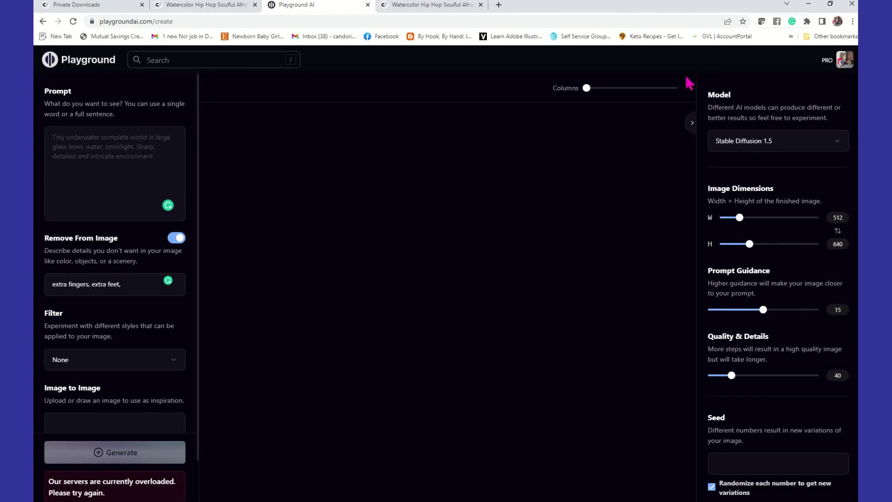
pyautogui.click(842, 142)
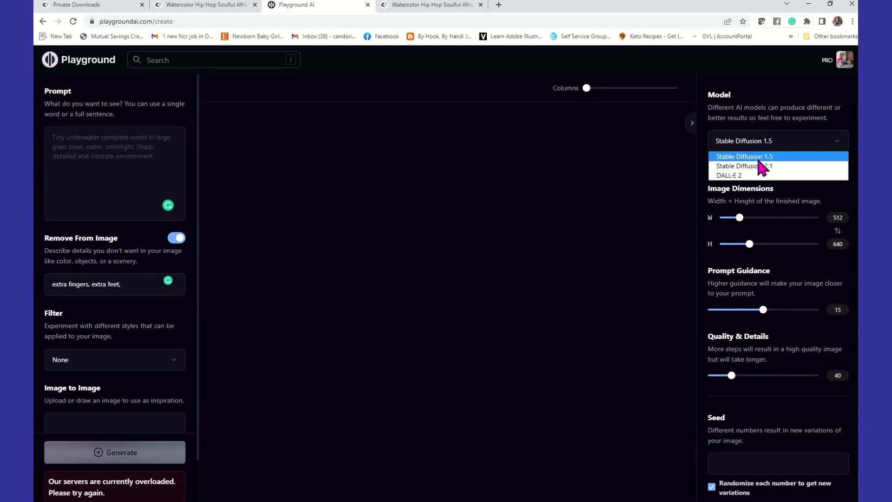
pyautogui.click(676, 163)
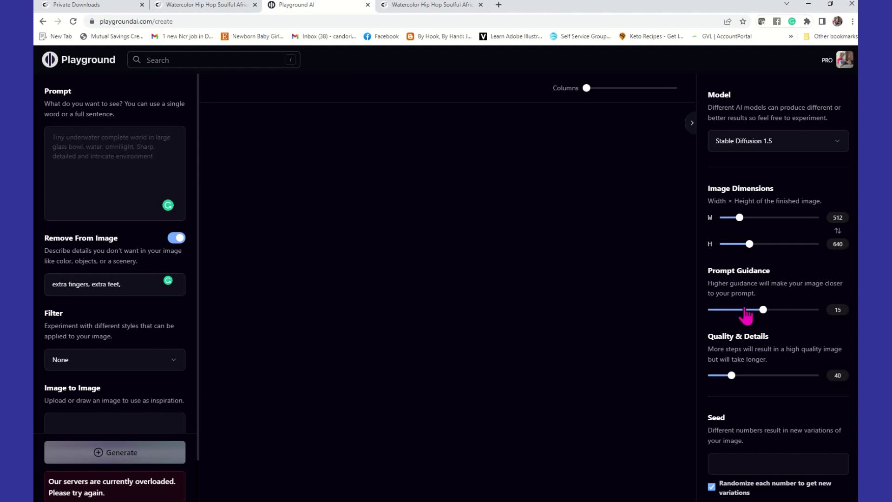
# Review the quality, seed, sampler and number-of-images settings, choosing k_euler as the sampler.
pyautogui.scroll(-1, 783, 307)
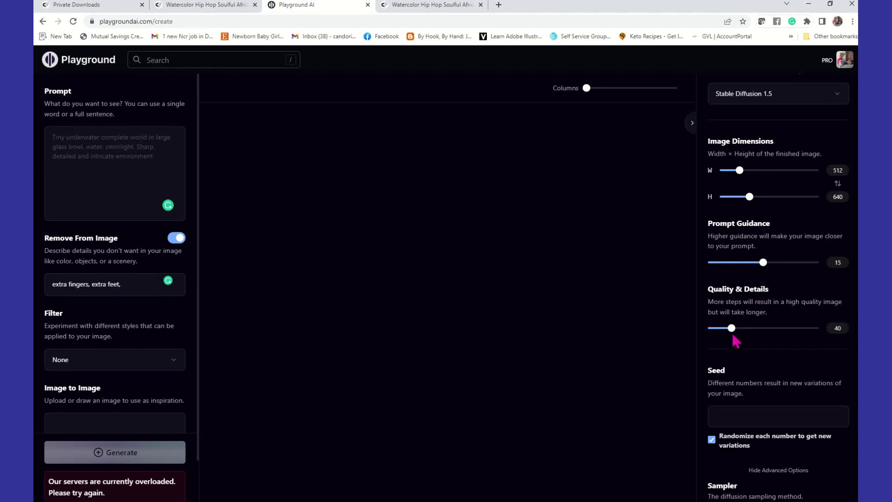
pyautogui.scroll(-2, 732, 336)
pyautogui.scroll(-2, 735, 340)
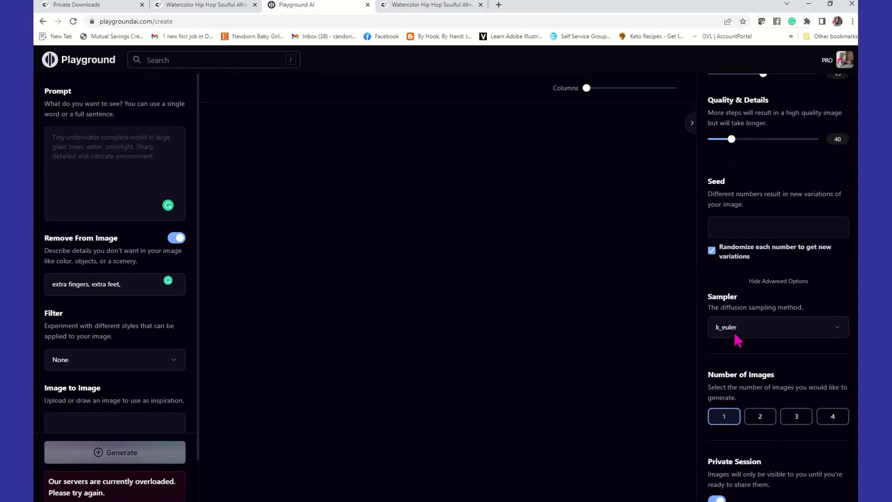
pyautogui.click(839, 330)
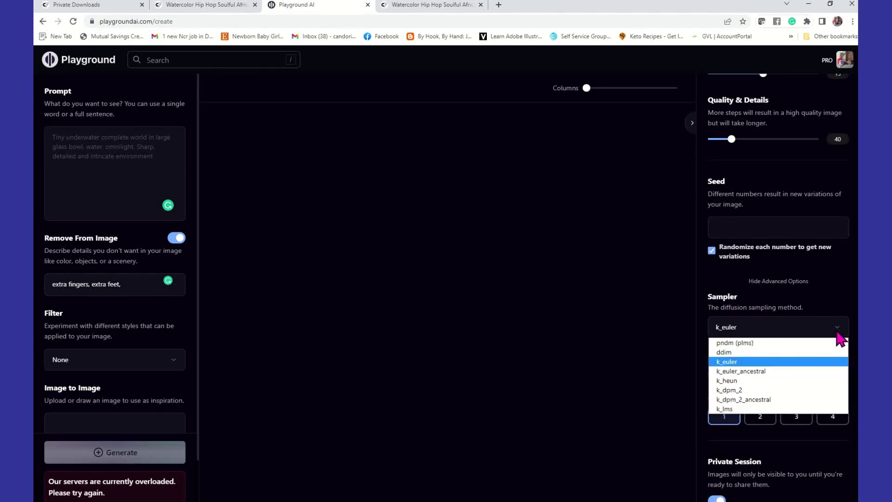
pyautogui.click(738, 364)
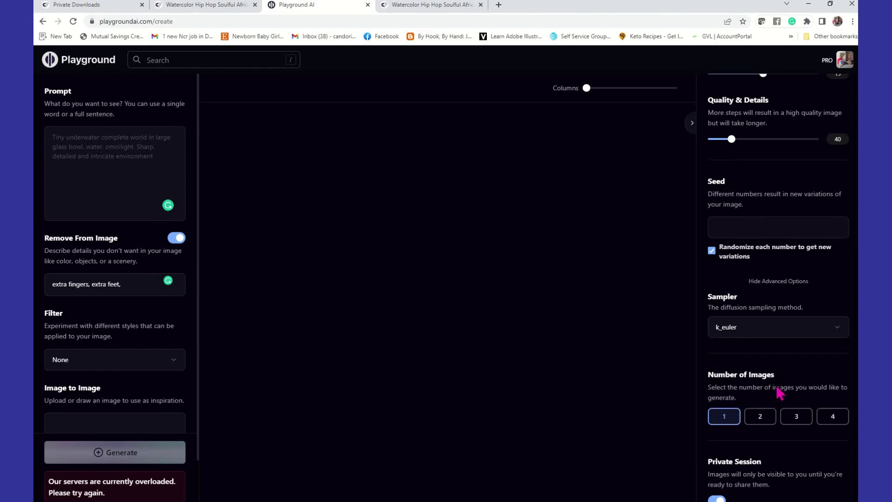
pyautogui.scroll(-1, 777, 391)
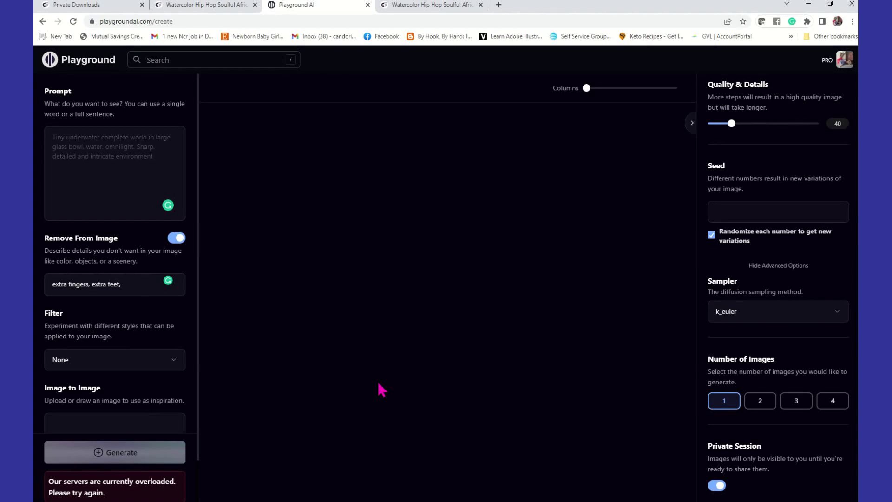
# Upload the extracted PNG from the Watercolor-Hip-Hop-Soulful-African-57805109 (1) folder in Downloads as the Image to Image source.
pyautogui.scroll(-1, 127, 388)
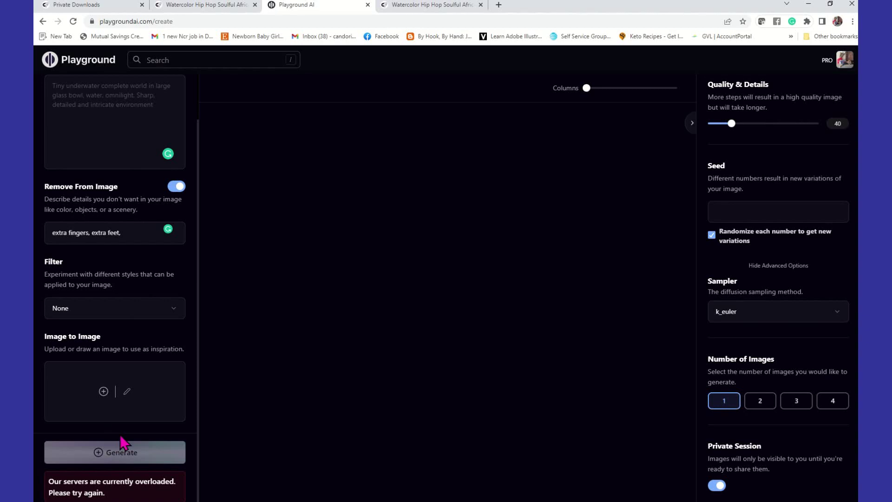
pyautogui.click(104, 398)
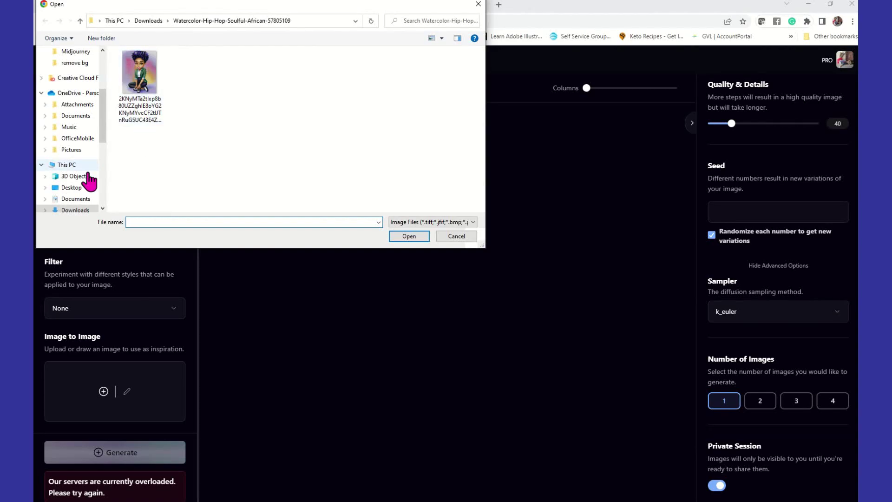
pyautogui.click(86, 210)
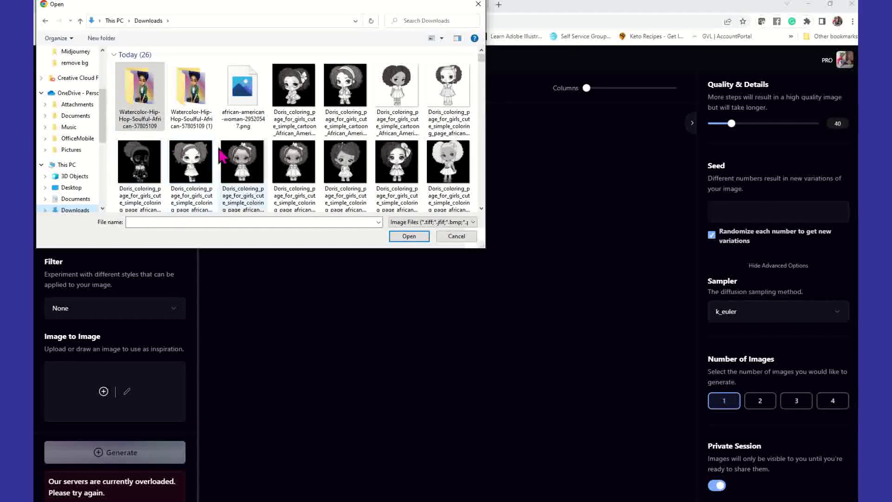
pyautogui.doubleClick(195, 86)
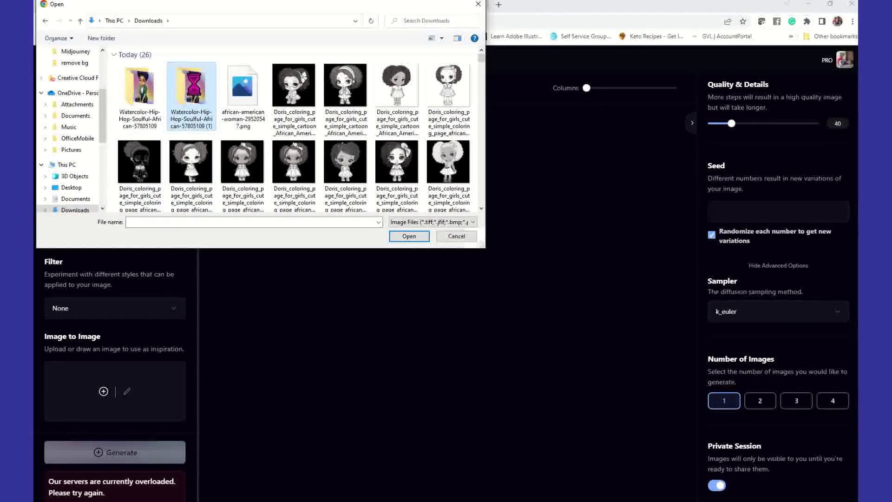
pyautogui.click(145, 73)
pyautogui.click(415, 237)
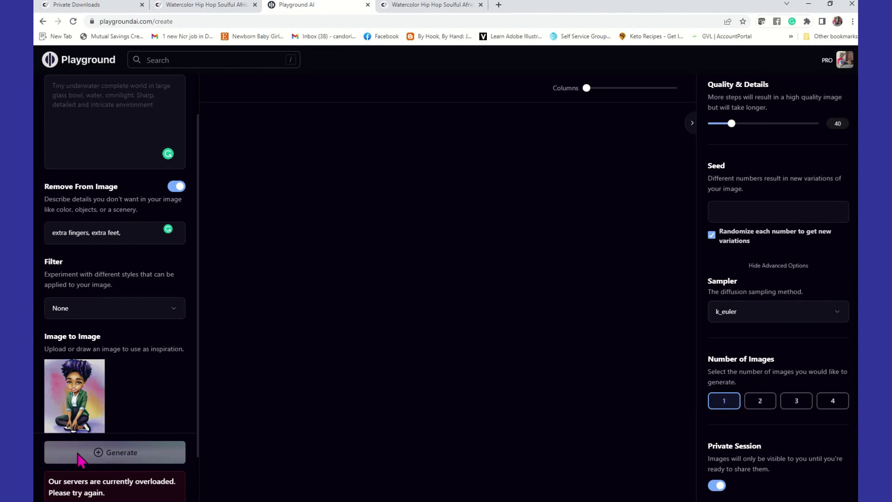
# Raise the image strength of the uploaded source image to 75.
pyautogui.scroll(-2, 89, 401)
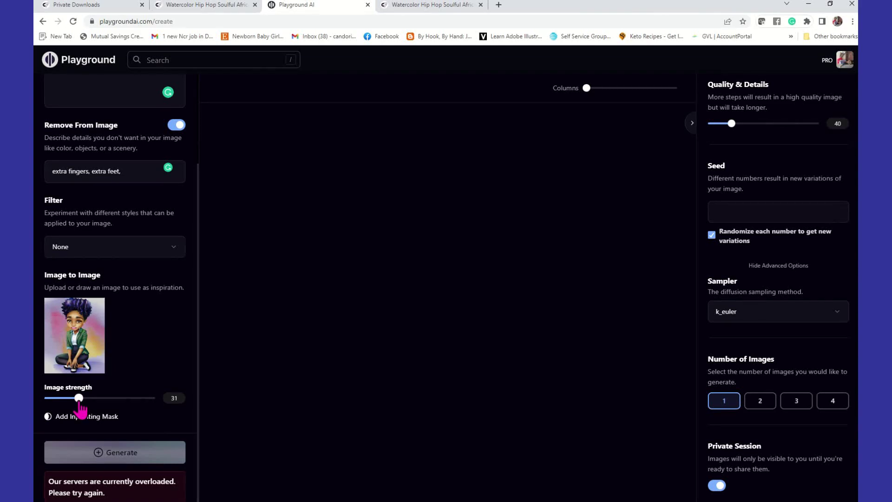
pyautogui.moveTo(80, 401); pyautogui.dragTo(92, 402)
pyautogui.moveTo(102, 403); pyautogui.dragTo(129, 407)
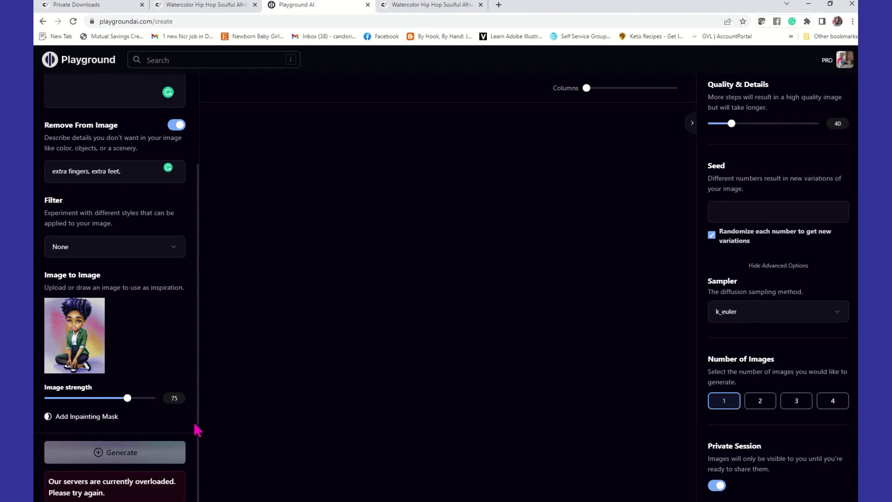
# Enter "African American woman" as the prompt, accepting the suggested capitalization corrections.
pyautogui.scroll(3, 151, 354)
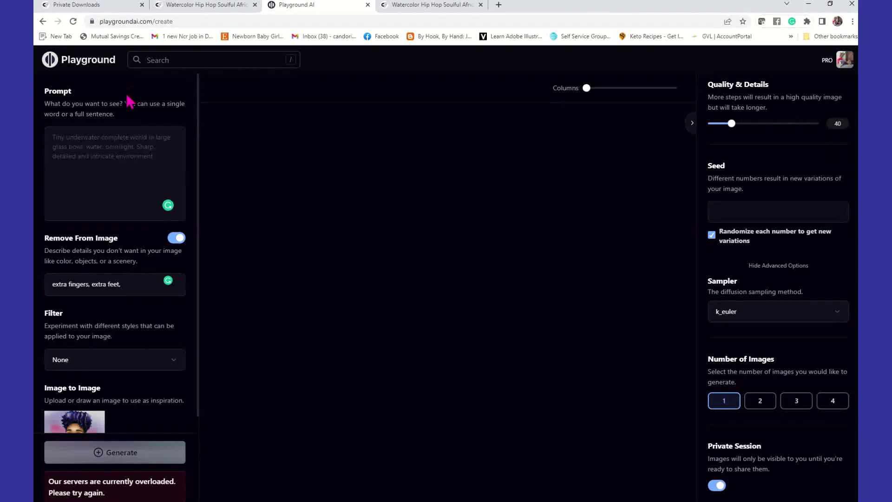
pyautogui.click(110, 136)
pyautogui.write('a')
pyautogui.hotkey('ctrl', 'a')
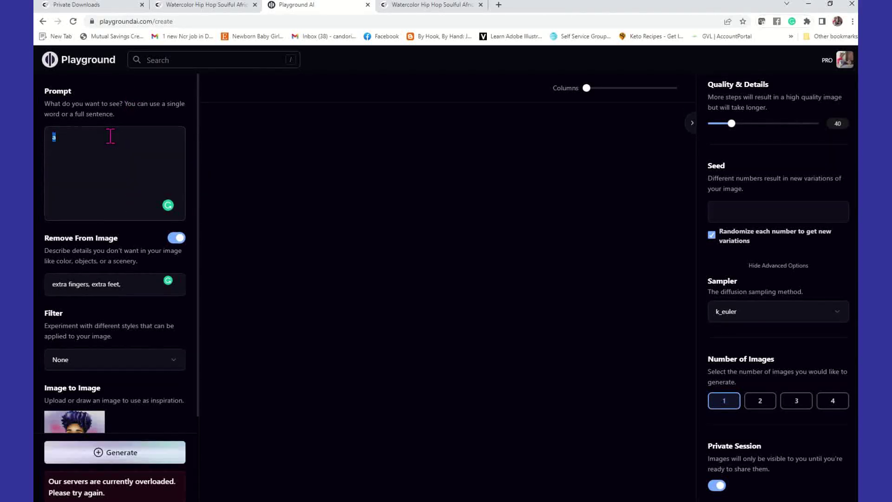
pyautogui.press('BackSpace')
pyautogui.write('r')
pyautogui.press('BackSpace')
pyautogui.write('african american woman')
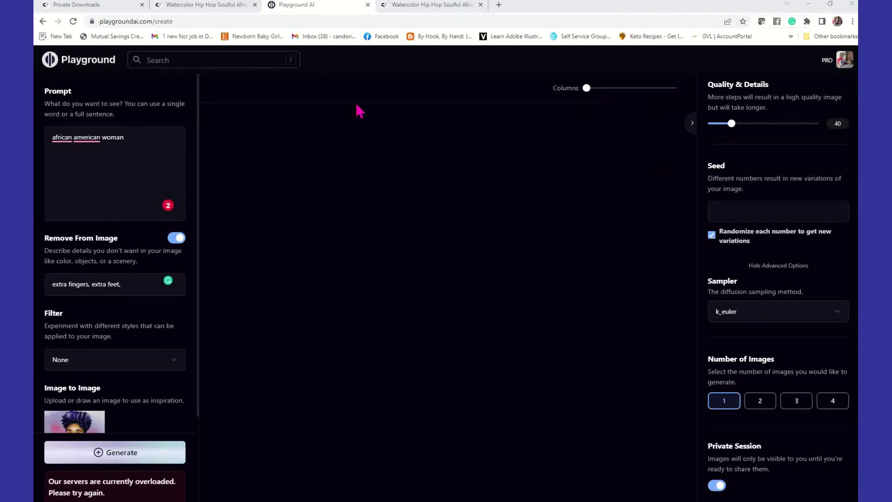
pyautogui.moveTo(67, 138)
pyautogui.click(69, 163)
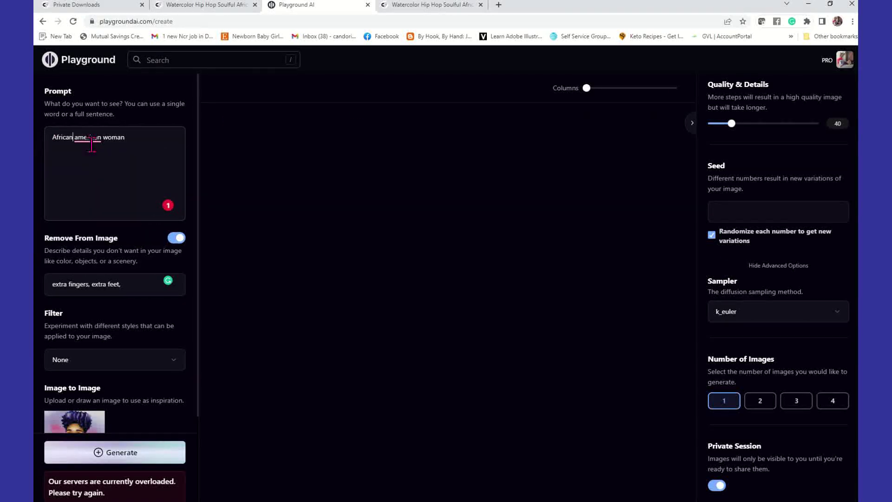
pyautogui.click(99, 164)
# Switch Remove From Image off and on again, and look over the available filter styles without choosing one.
pyautogui.scroll(-2, 123, 235)
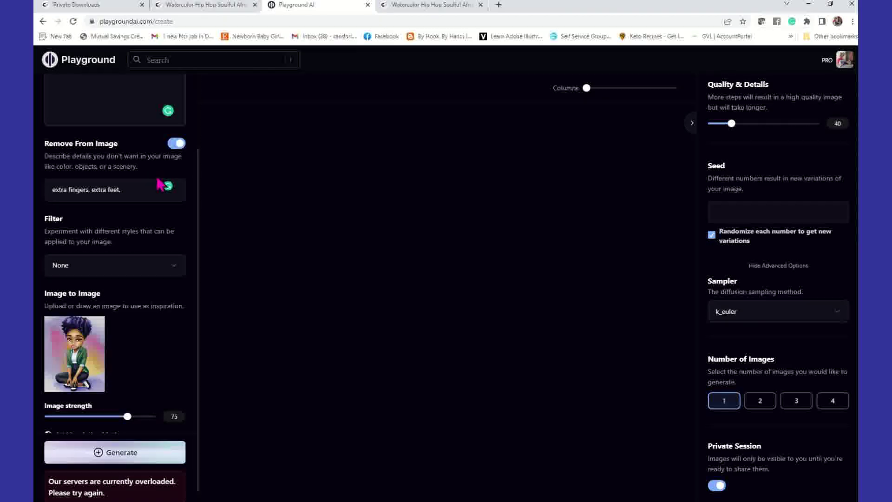
pyautogui.click(175, 147)
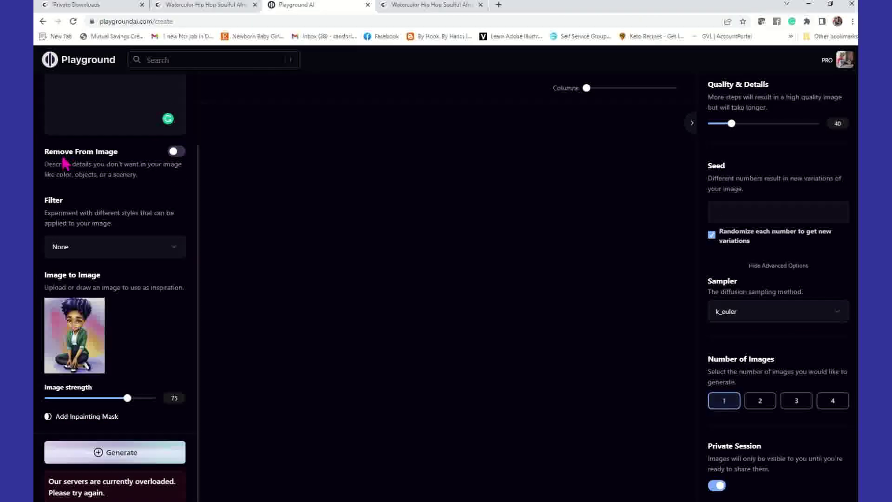
pyautogui.click(177, 151)
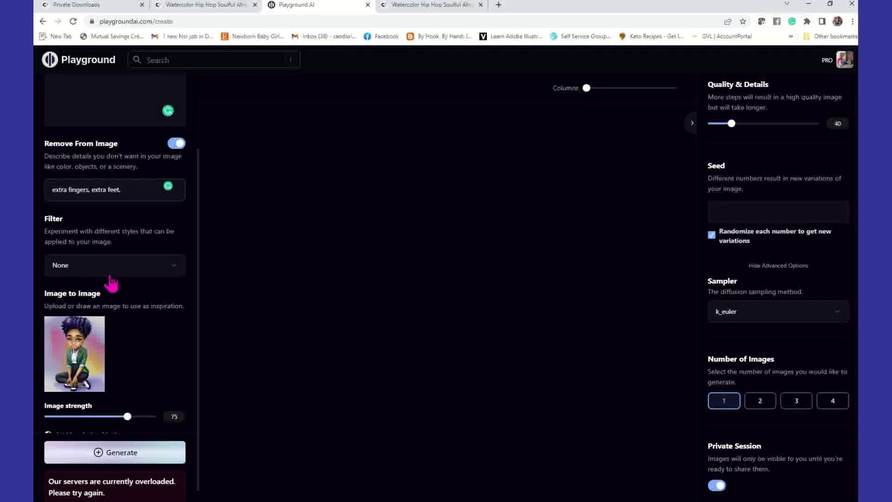
pyautogui.click(144, 276)
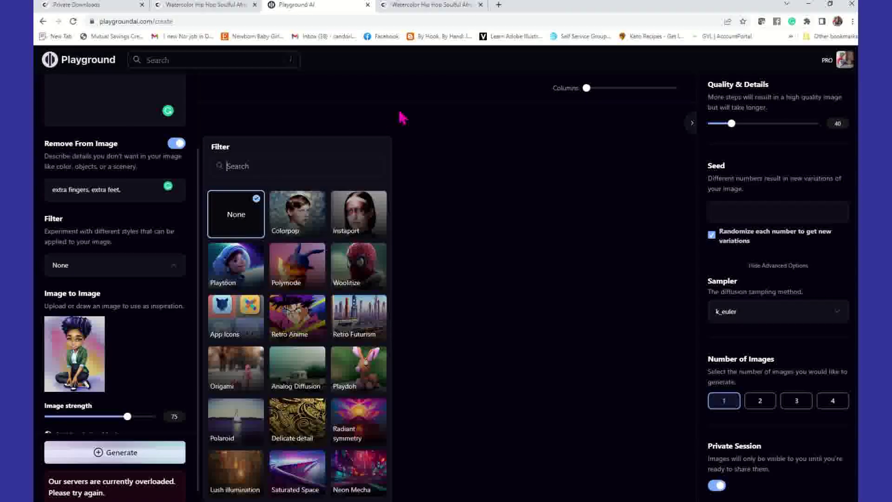
pyautogui.click(395, 139)
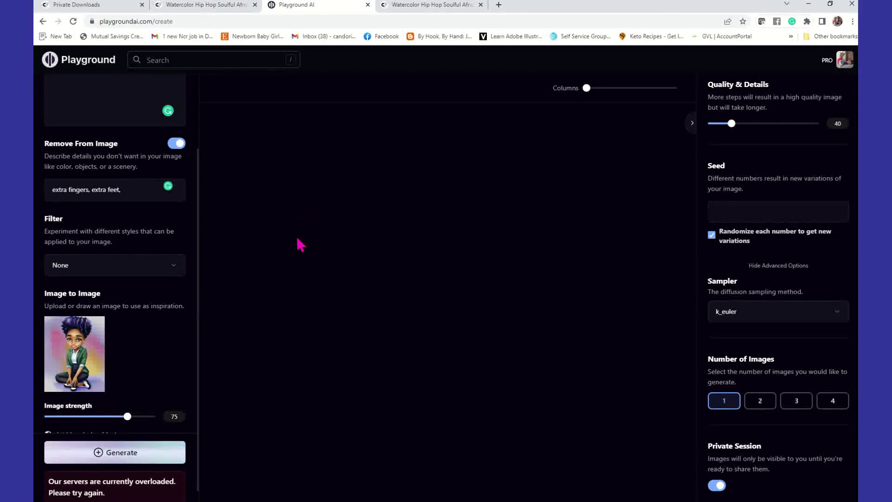
# Generate an image from the current prompt and source, and compare it with the original on the Creative Fabrica product page.
pyautogui.scroll(-1, 122, 328)
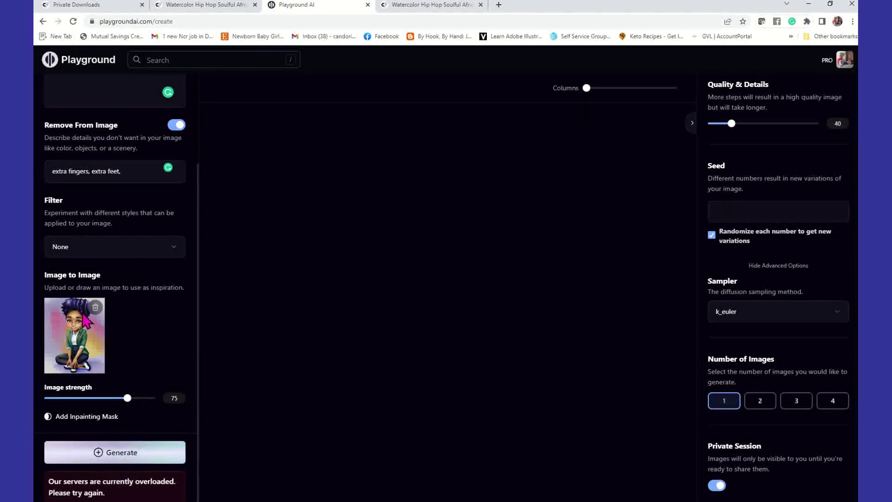
pyautogui.click(149, 453)
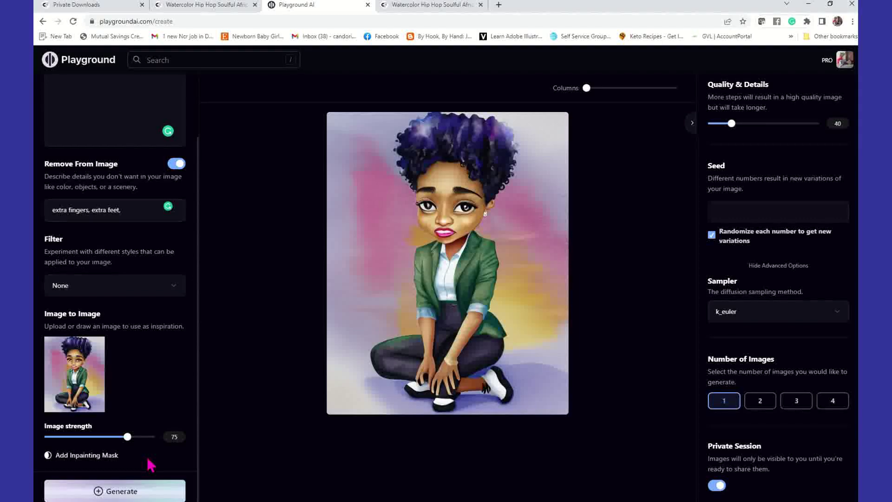
pyautogui.click(190, 6)
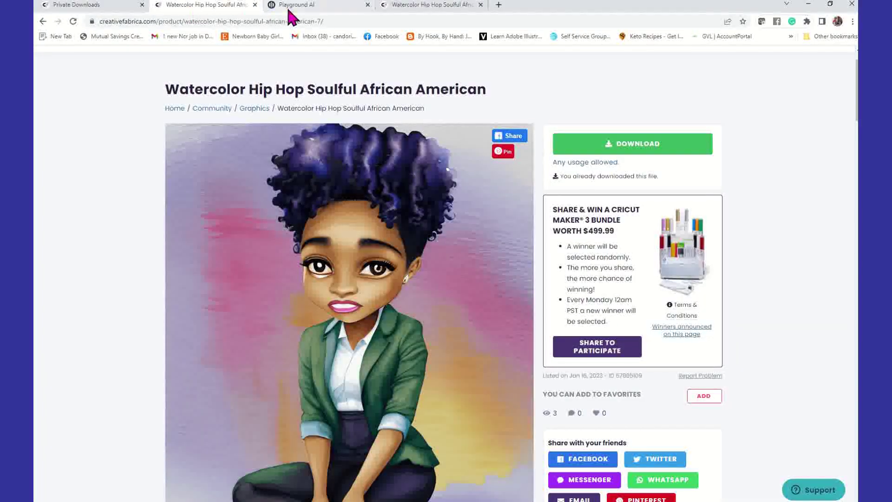
pyautogui.click(309, 10)
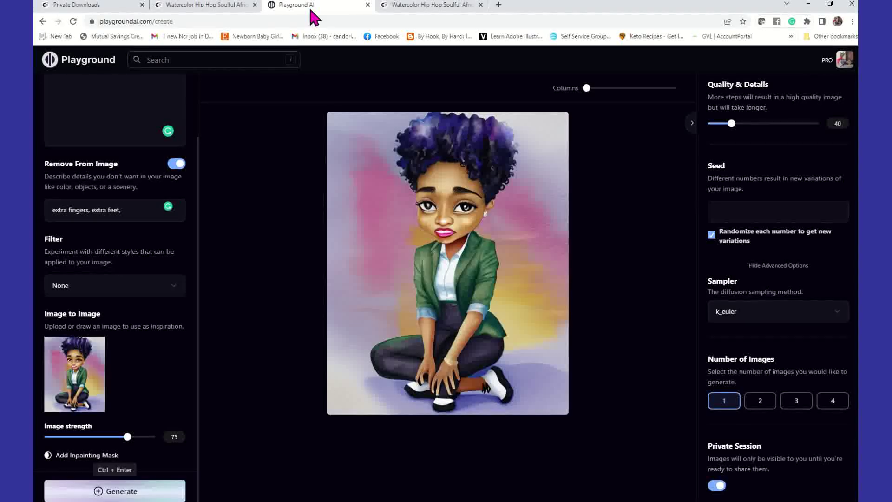
pyautogui.click(221, 7)
pyautogui.click(351, 10)
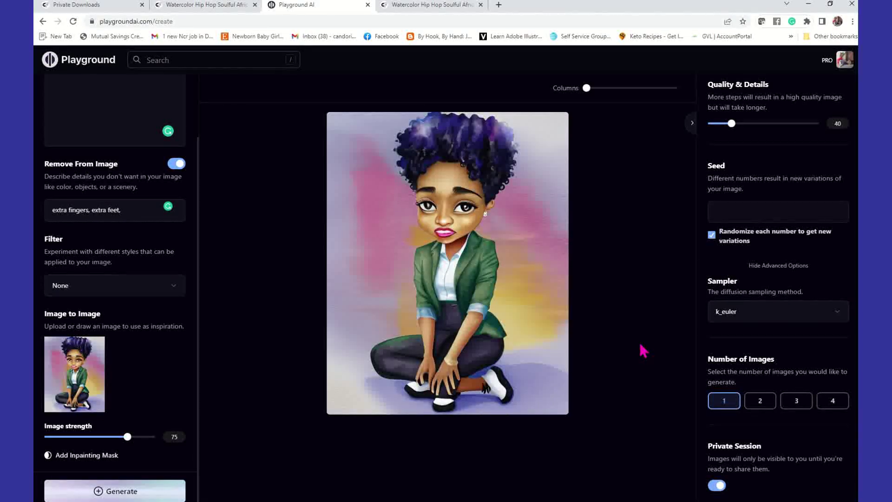
# Upscale the generated image by 4x and download the upscaled version.
pyautogui.moveTo(529, 137)
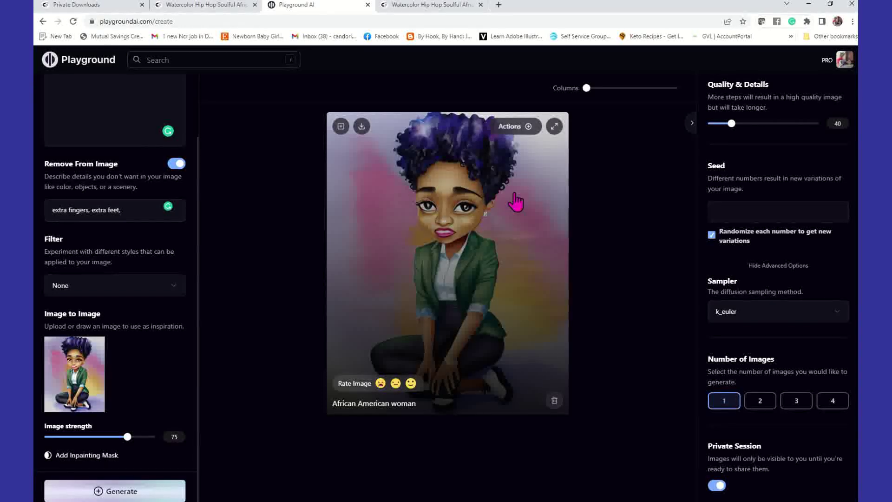
pyautogui.click(530, 130)
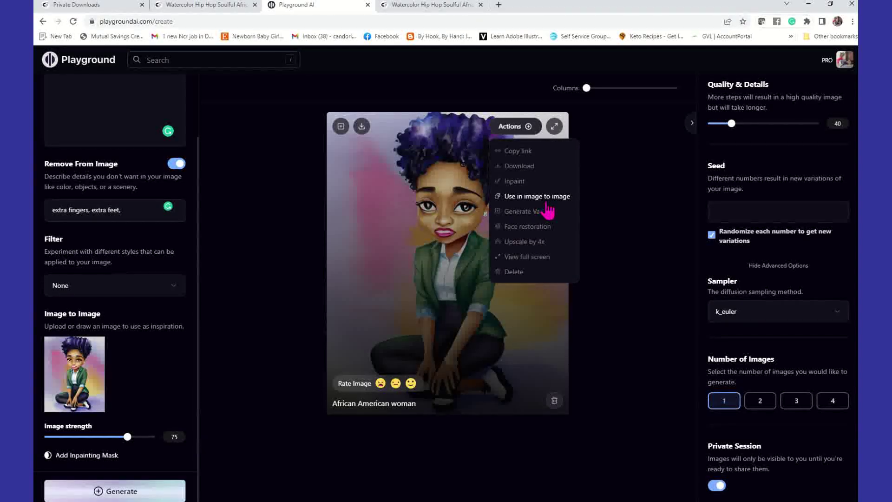
pyautogui.click(538, 246)
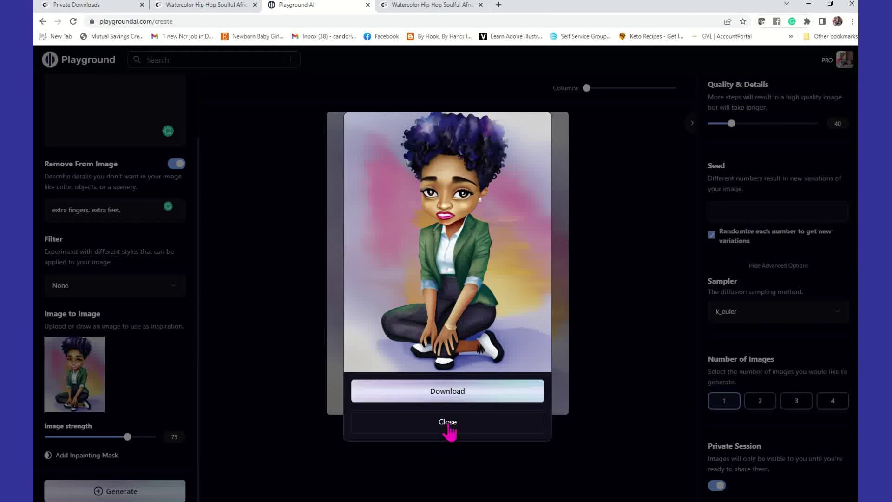
pyautogui.click(469, 400)
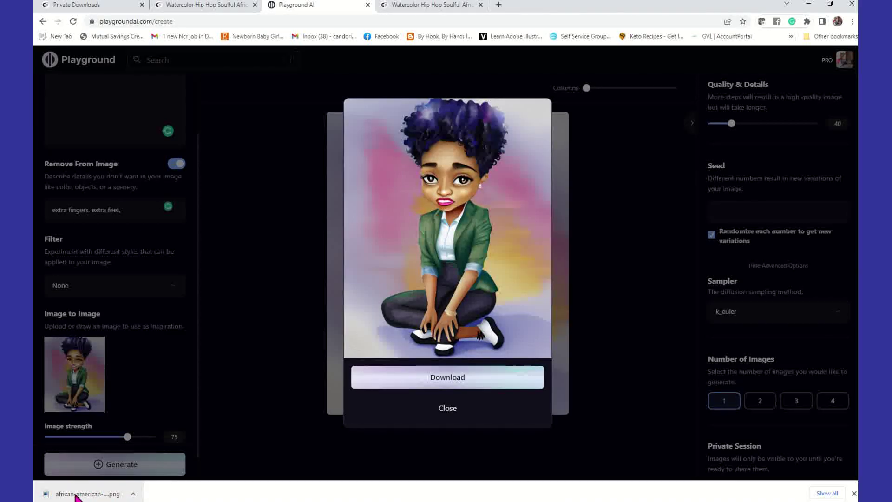
# Open the downloaded PNG and, while saving a copy, create a folder named "playground" in Downloads.
pyautogui.click(92, 494)
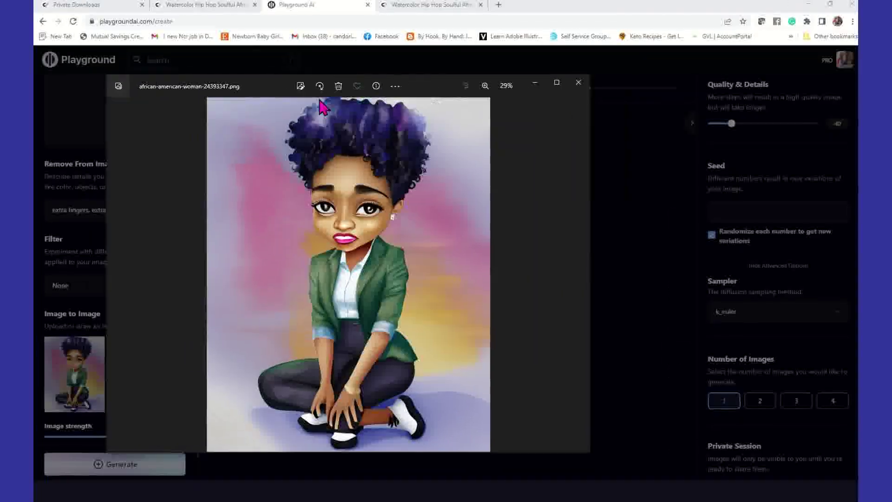
pyautogui.moveTo(322, 107); pyautogui.dragTo(432, 139)
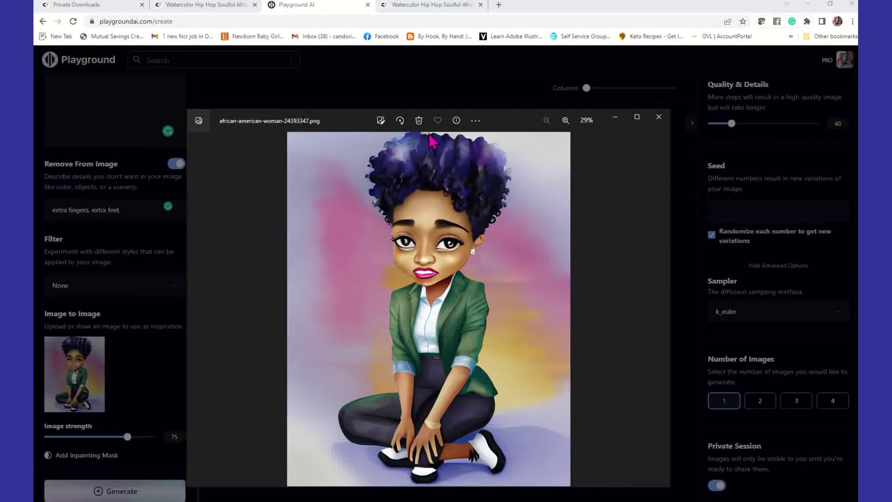
pyautogui.rightClick(411, 176)
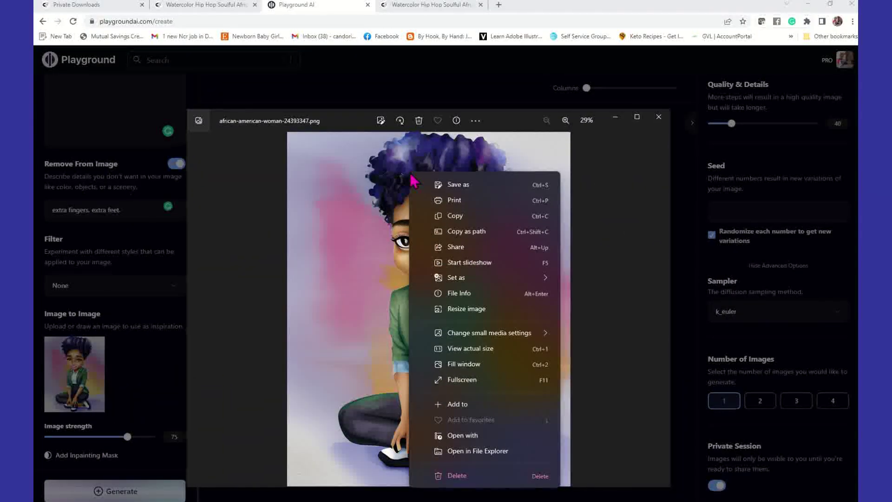
pyautogui.click(460, 185)
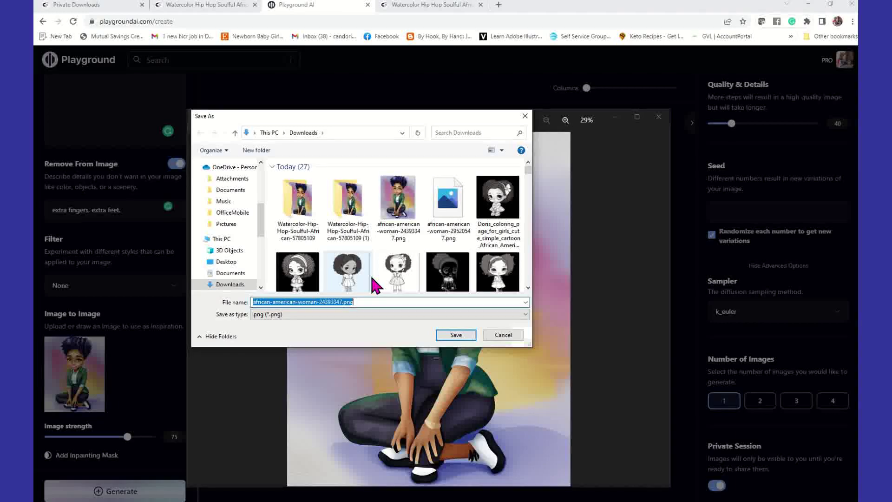
pyautogui.click(255, 152)
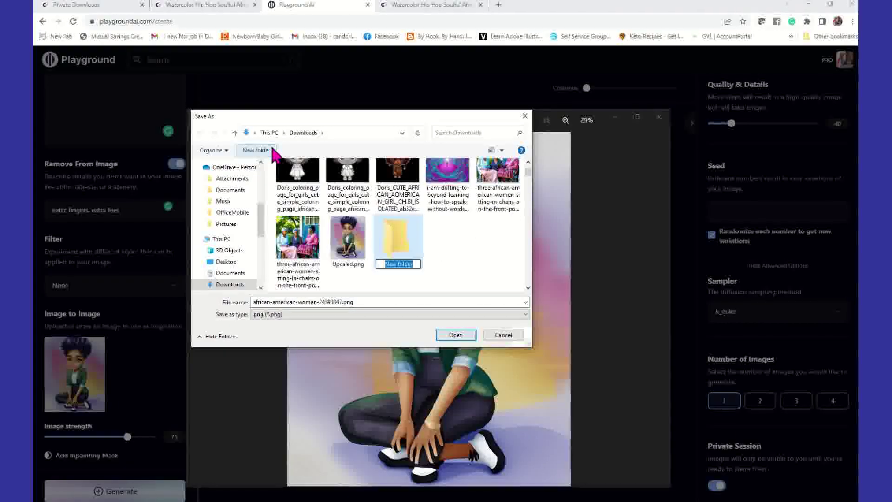
pyautogui.write('playground')
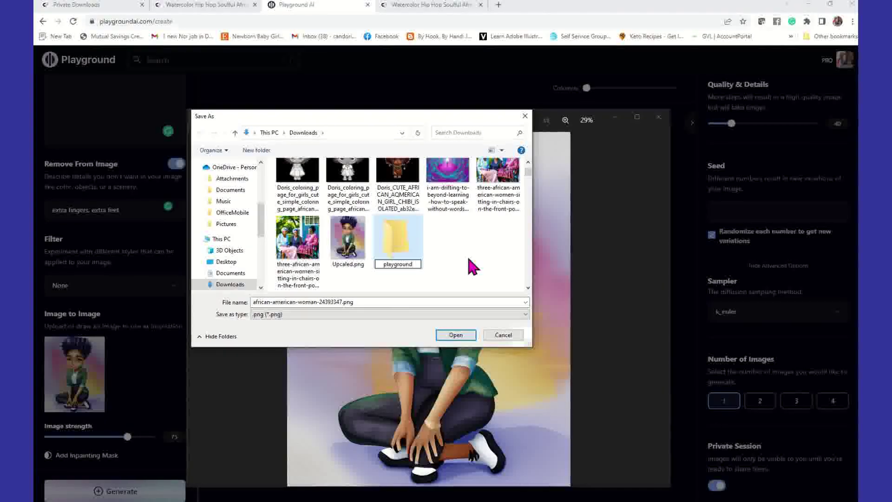
# Save the PNG copy in the playground folder, and close the image viewer and the upscale preview.
pyautogui.click(411, 254)
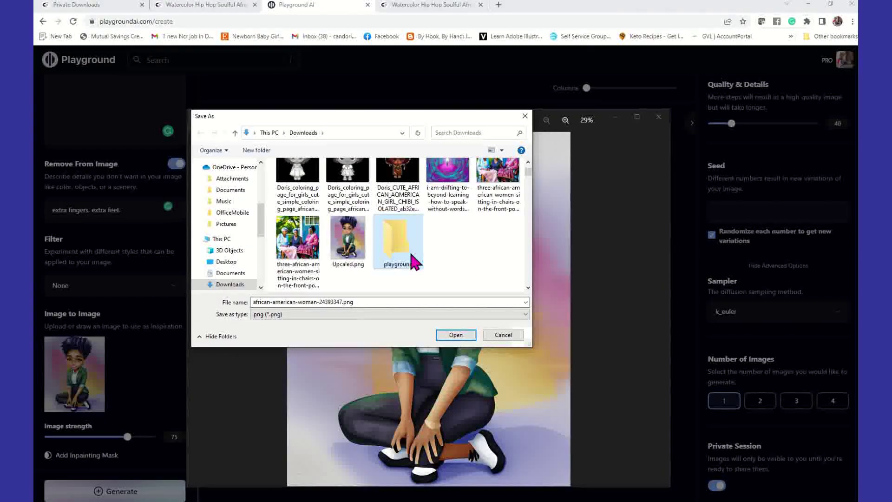
pyautogui.doubleClick(415, 262)
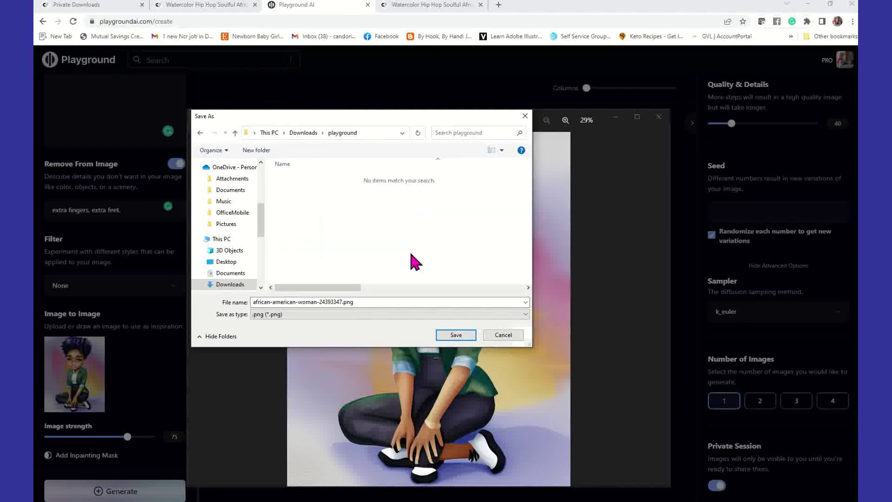
pyautogui.click(453, 335)
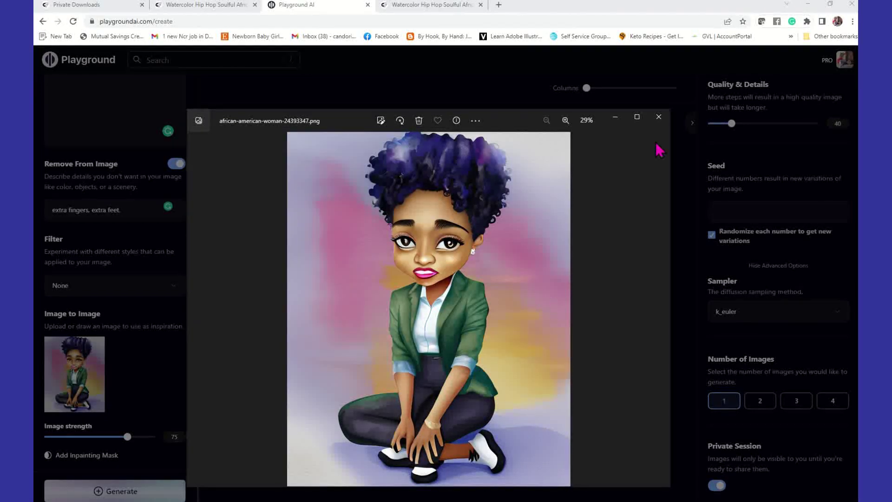
pyautogui.click(658, 118)
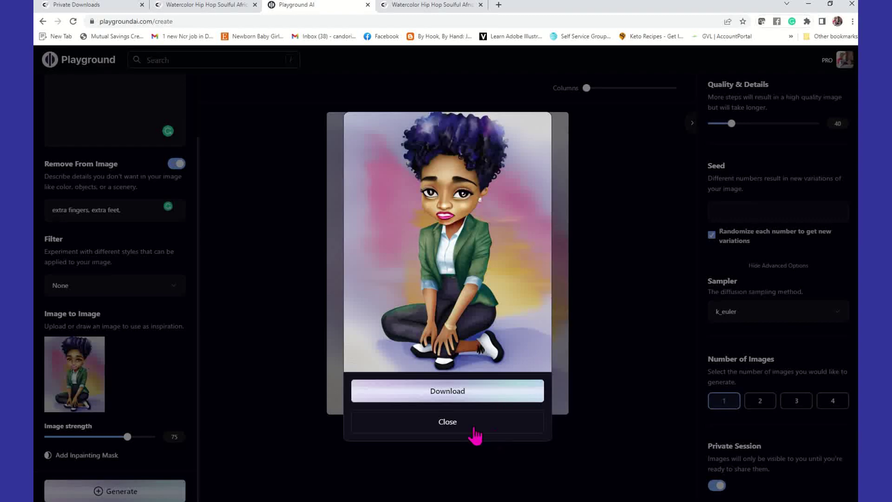
pyautogui.click(454, 430)
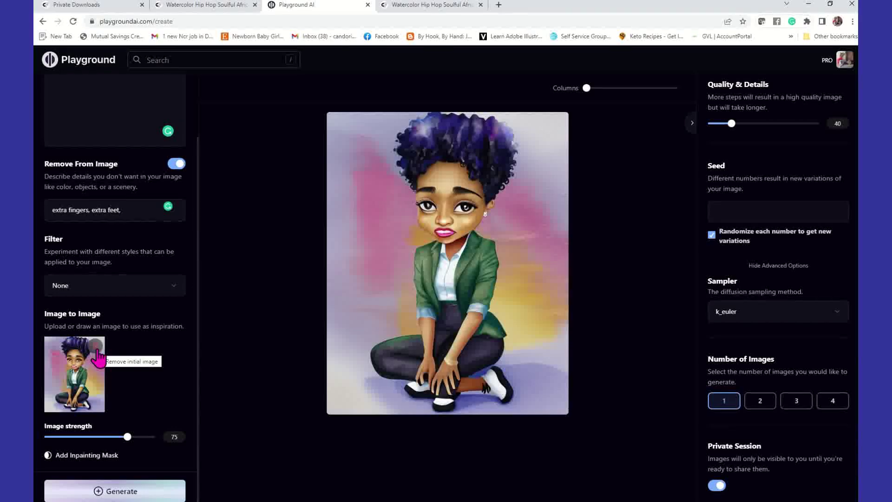
# Replace the Image to Image source with the upscaled PNG from the playground folder in Downloads.
pyautogui.click(96, 351)
pyautogui.click(103, 430)
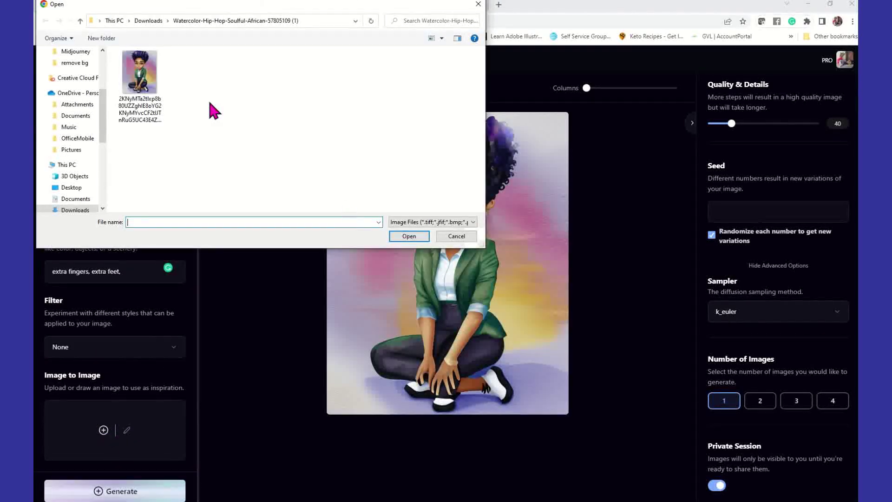
pyautogui.scroll(2, 84, 111)
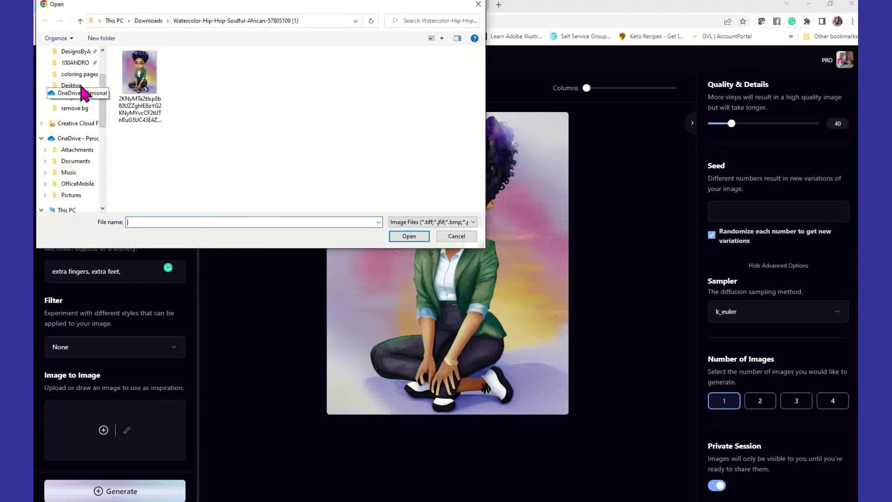
pyautogui.scroll(2, 86, 93)
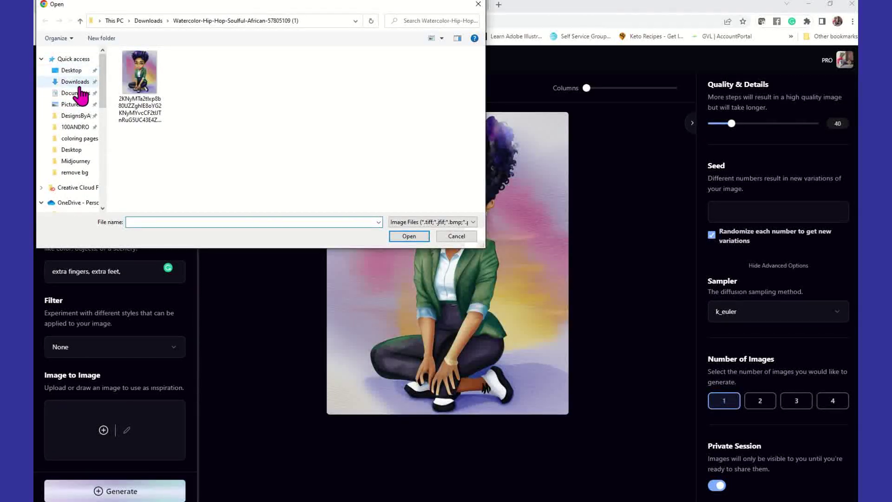
pyautogui.click(79, 83)
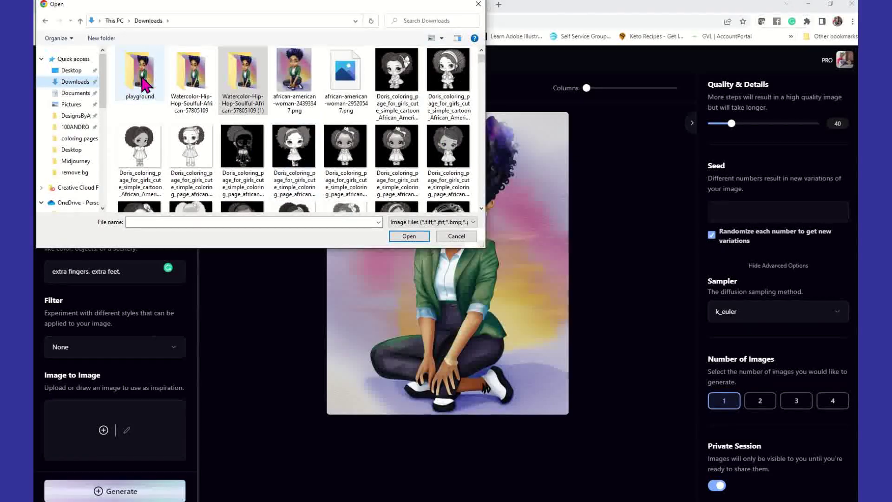
pyautogui.doubleClick(141, 84)
pyautogui.doubleClick(155, 70)
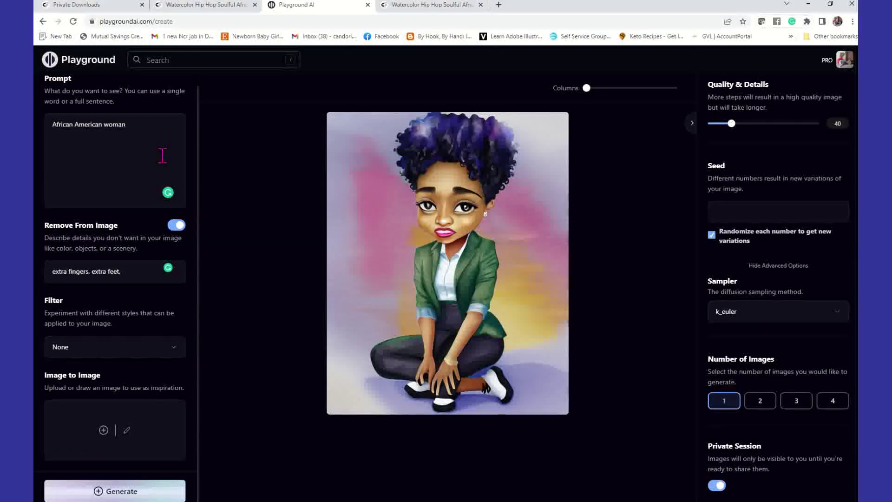
# Set the new source image's strength to 75 and generate another image.
pyautogui.scroll(-1, 162, 155)
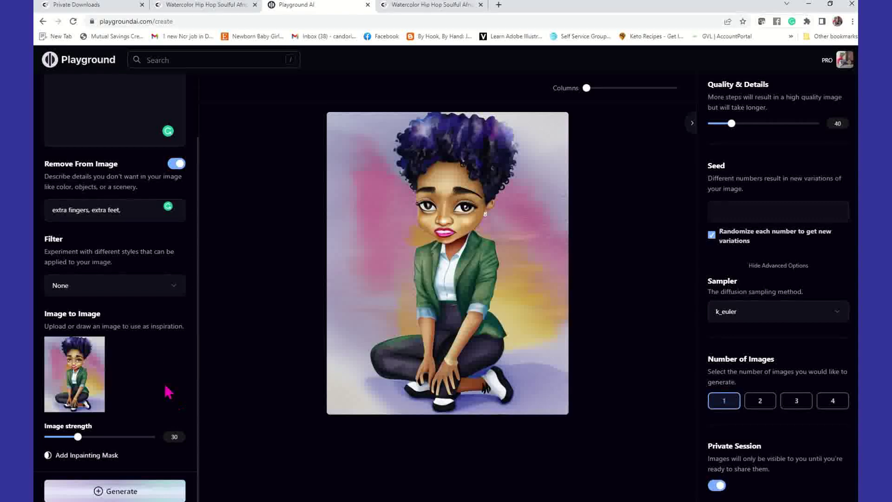
pyautogui.moveTo(78, 437); pyautogui.dragTo(127, 453)
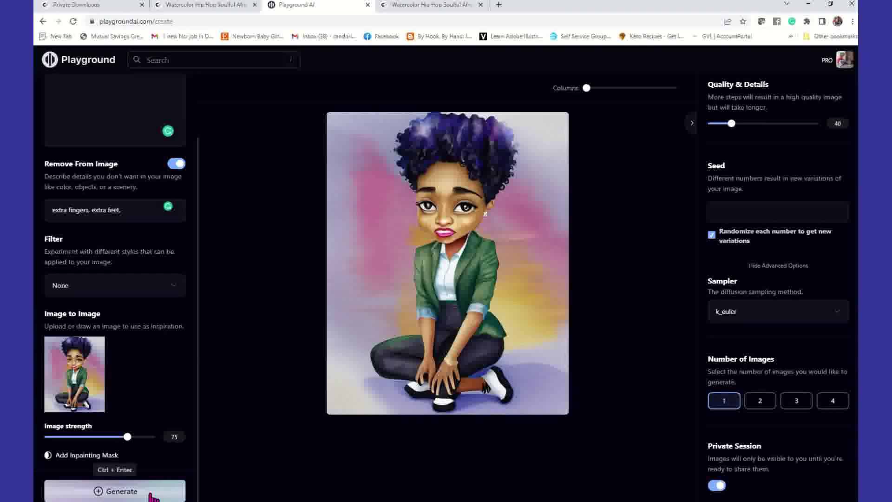
pyautogui.click(153, 496)
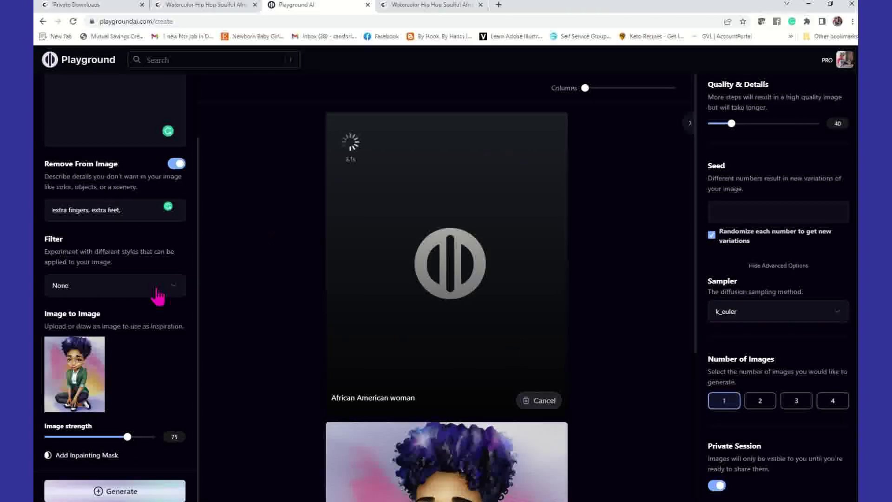
# Compare the newly generated image with the earlier one for differences in face, clothing and background.
pyautogui.scroll(2, 119, 279)
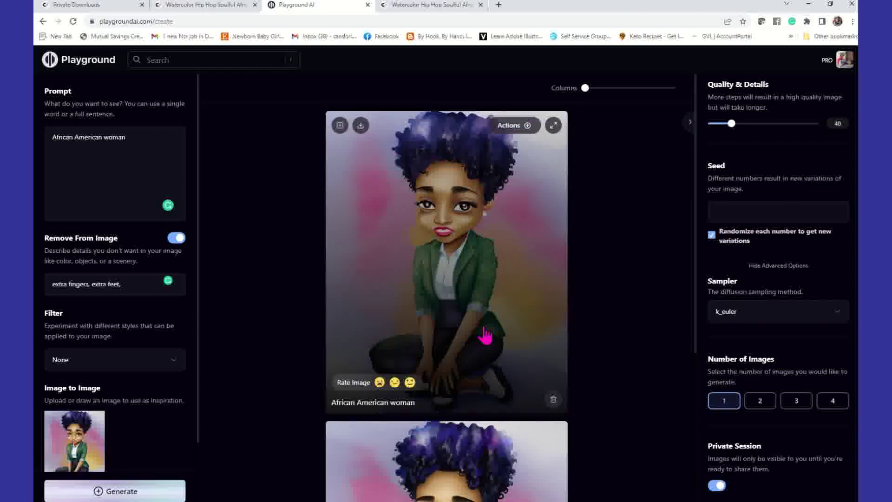
pyautogui.scroll(-3, 446, 353)
pyautogui.scroll(1, 505, 399)
pyautogui.scroll(-5, 507, 400)
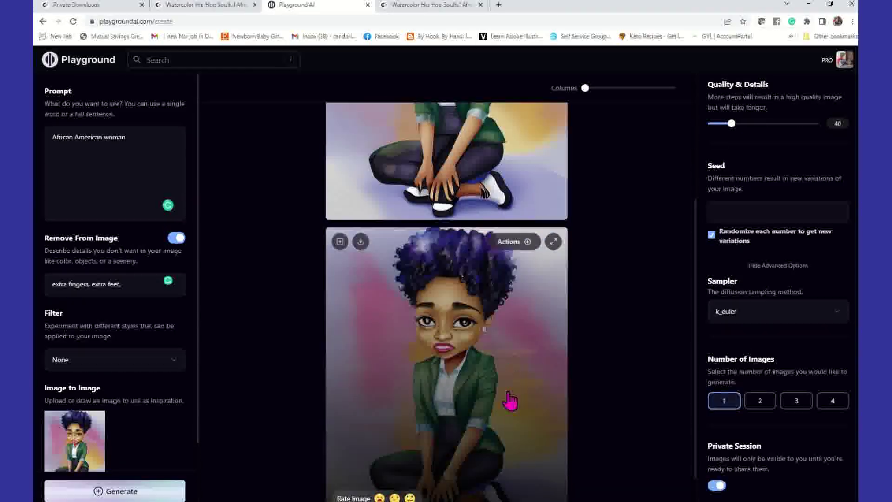
pyautogui.scroll(-4, 509, 400)
pyautogui.scroll(10, 511, 397)
pyautogui.scroll(-6, 485, 216)
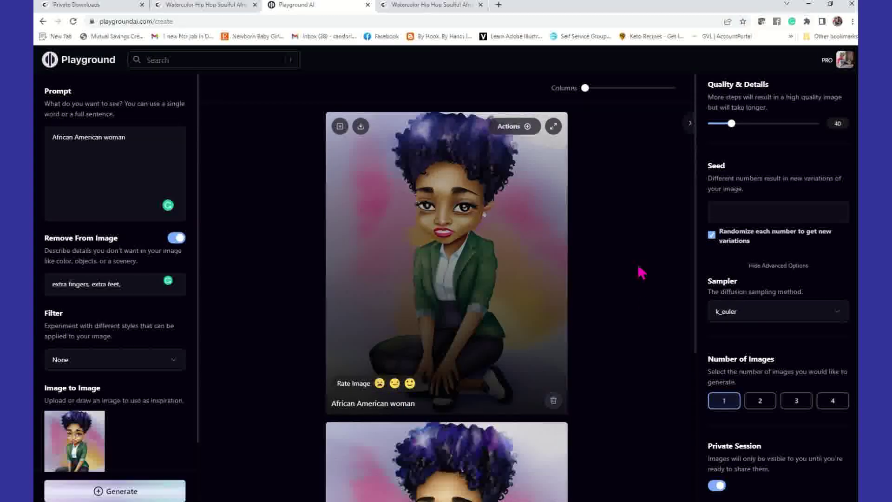
pyautogui.scroll(-3, 594, 304)
pyautogui.scroll(-4, 596, 303)
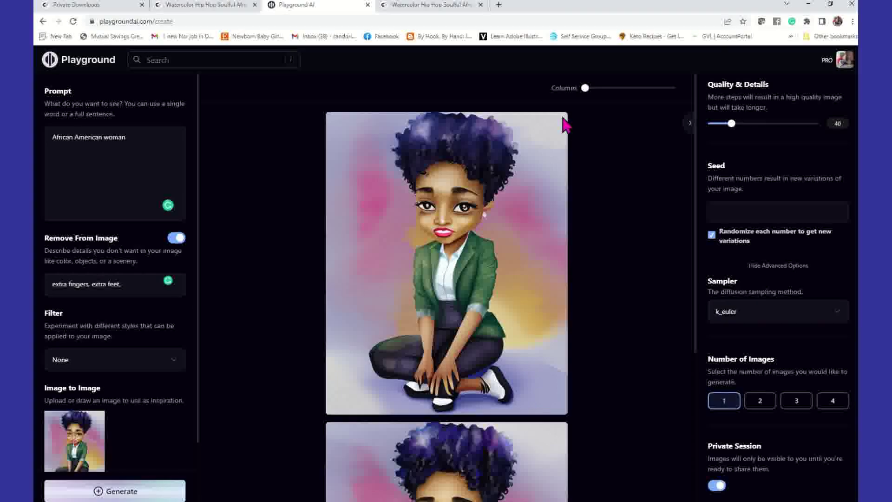
# Apply face restoration to the newest generated image.
pyautogui.moveTo(532, 139)
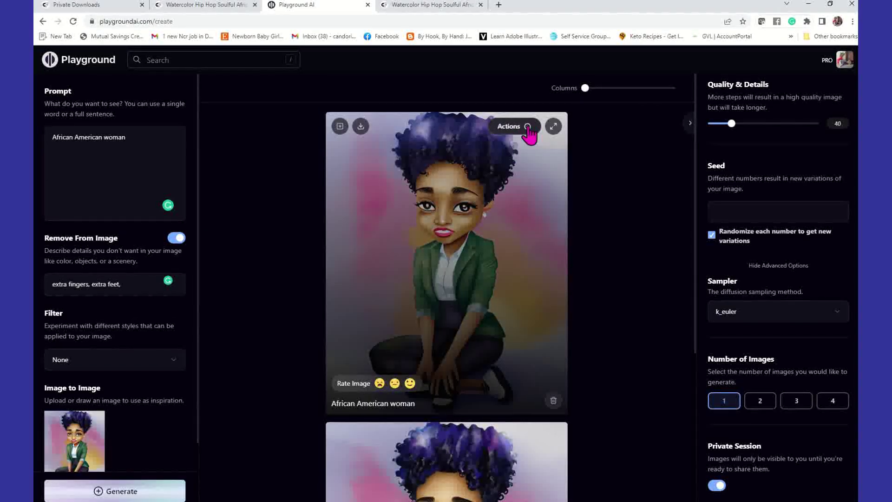
pyautogui.click(527, 126)
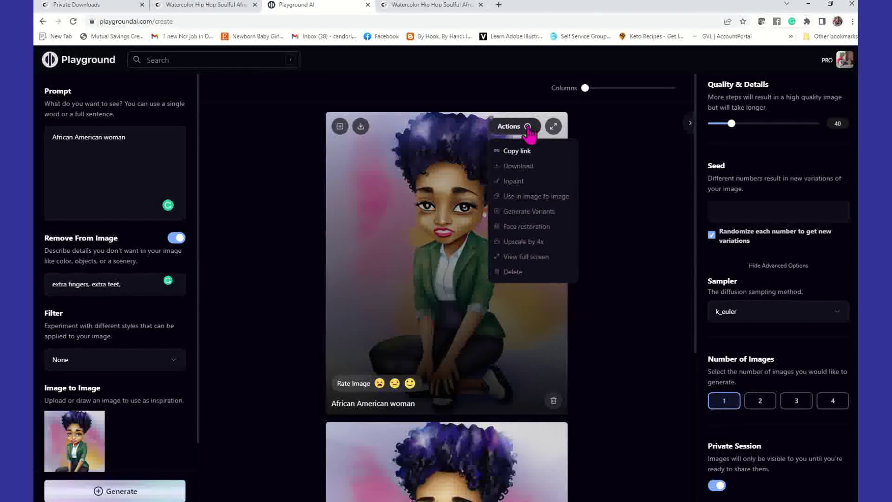
pyautogui.click(539, 227)
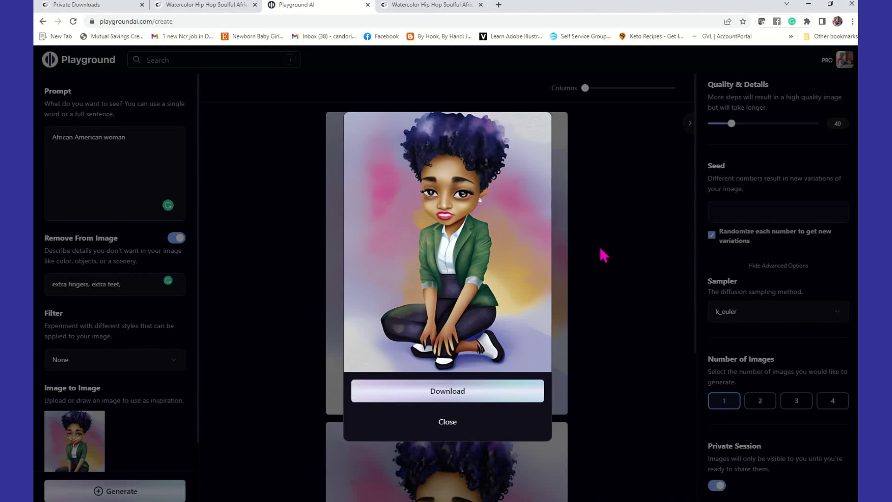
# Download the face-restored image, save a copy of it in the playground folder in Downloads, and close the preview and result dialog.
pyautogui.click(482, 401)
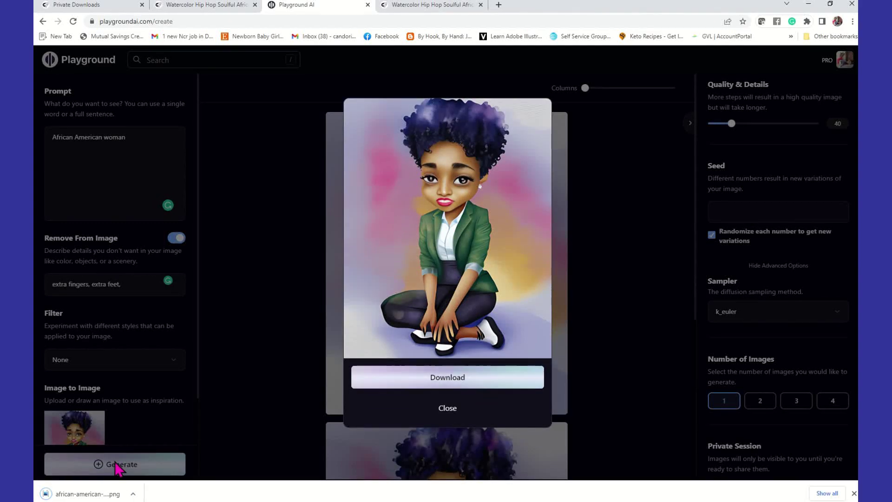
pyautogui.click(98, 494)
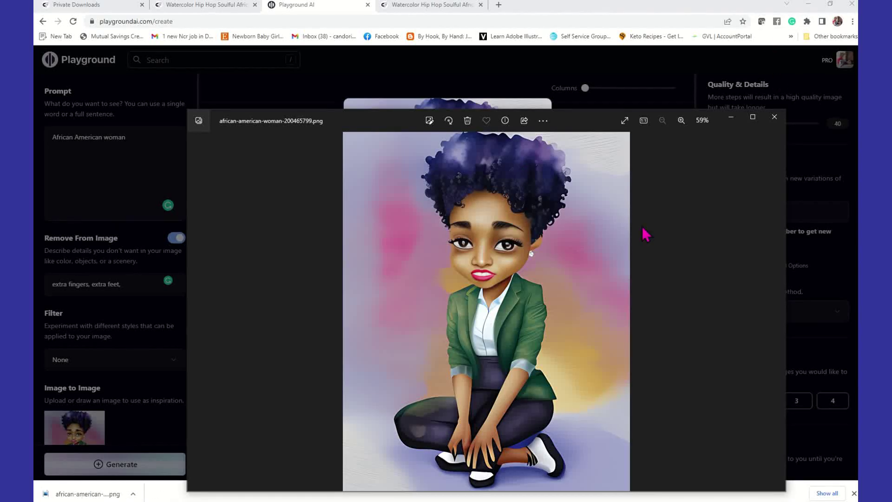
pyautogui.rightClick(507, 222)
pyautogui.click(553, 14)
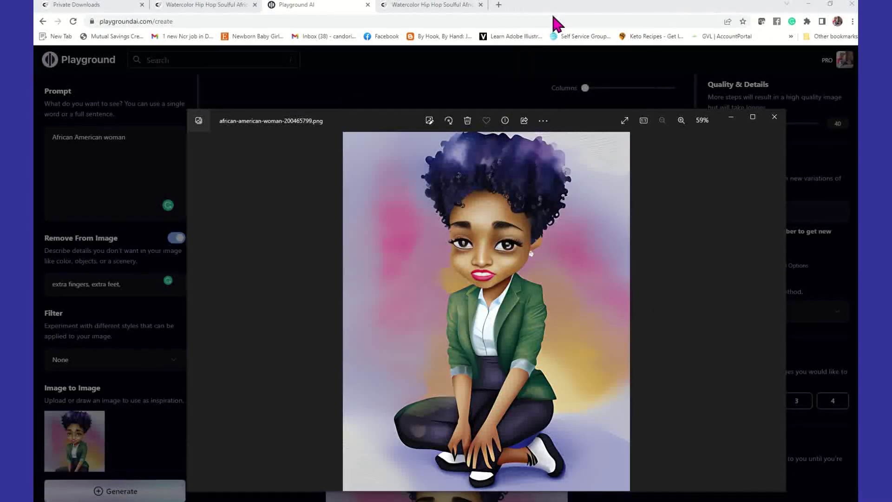
pyautogui.hotkey('ctrl', 's')
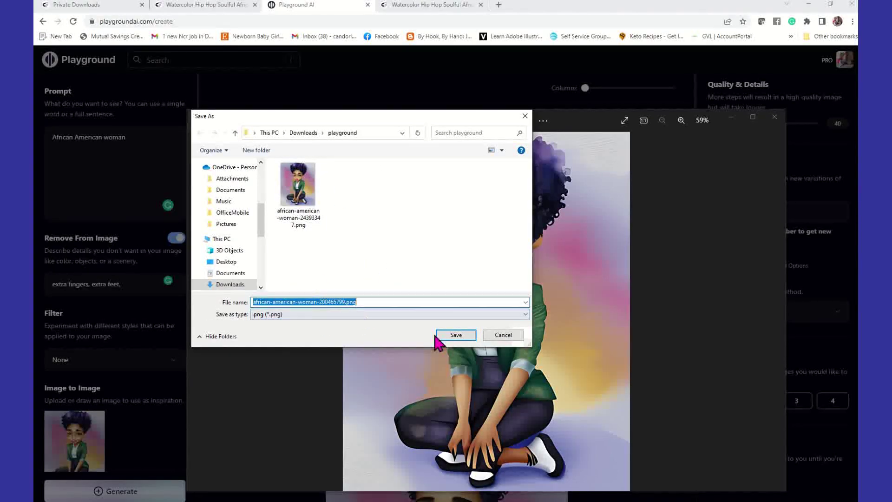
pyautogui.click(452, 335)
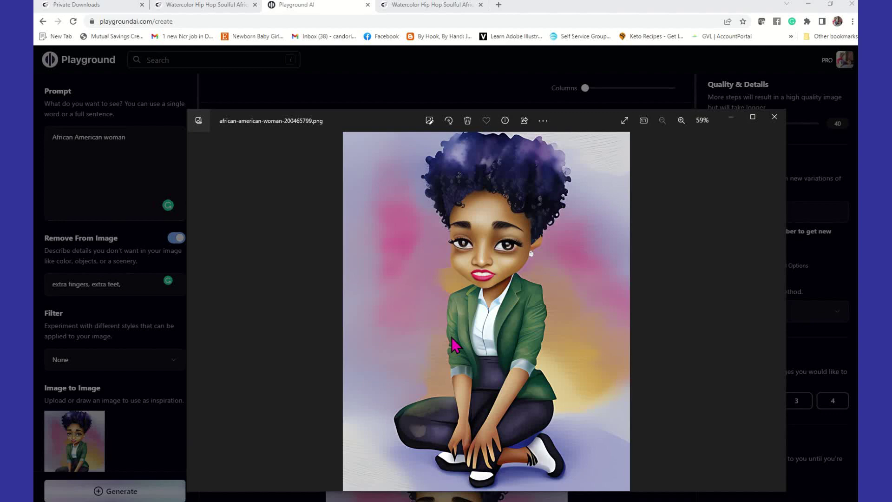
pyautogui.click(774, 117)
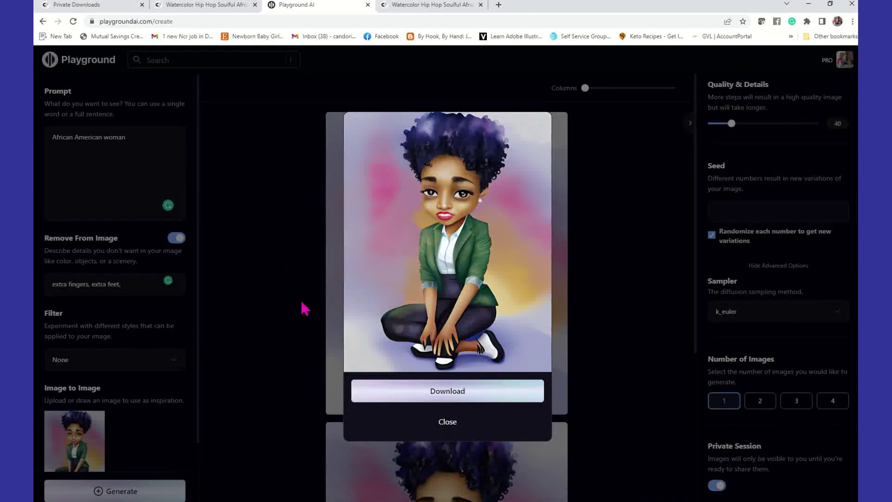
pyautogui.click(449, 423)
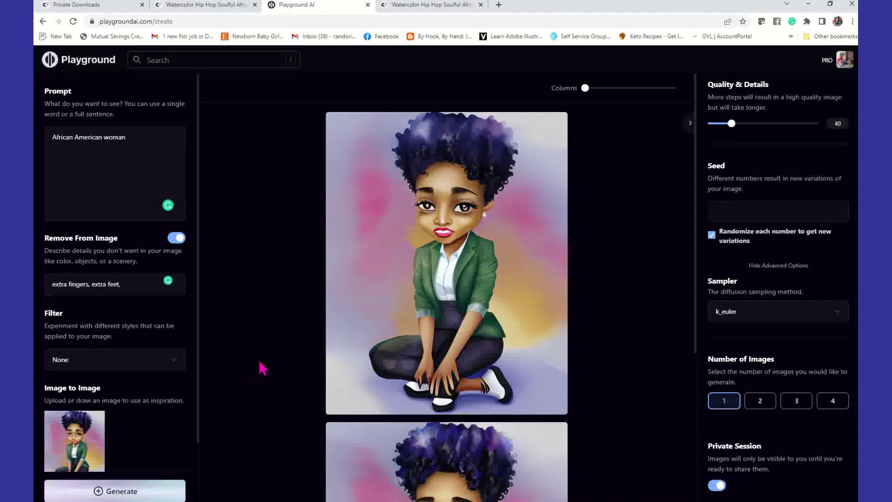
# Review the earlier results and create a variation of the topmost generated image.
pyautogui.scroll(-5, 261, 365)
pyautogui.moveTo(411, 290)
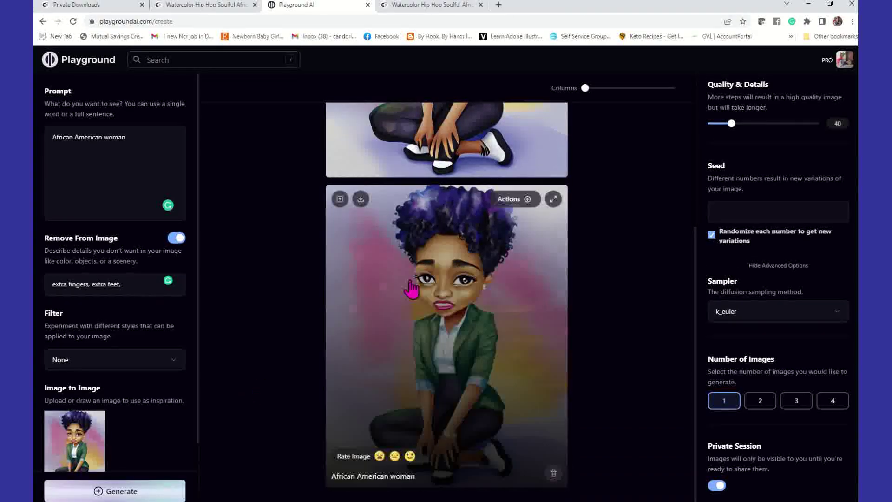
pyautogui.scroll(-4, 413, 299)
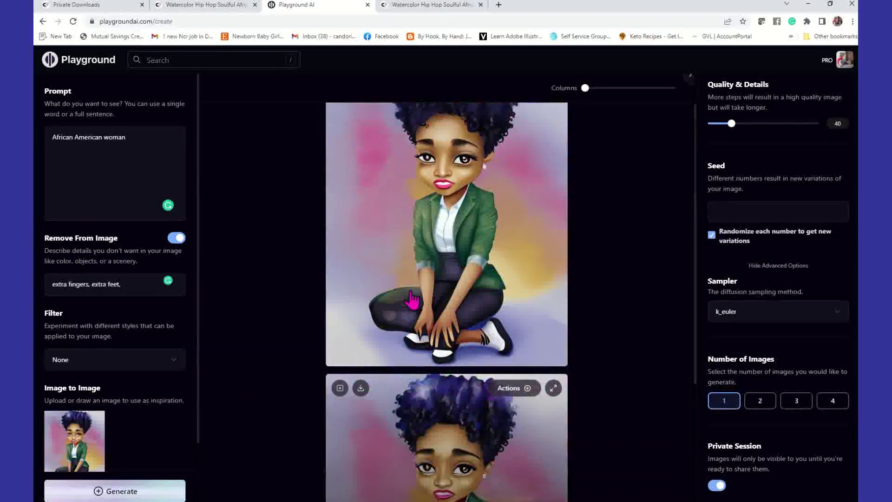
pyautogui.scroll(2, 514, 253)
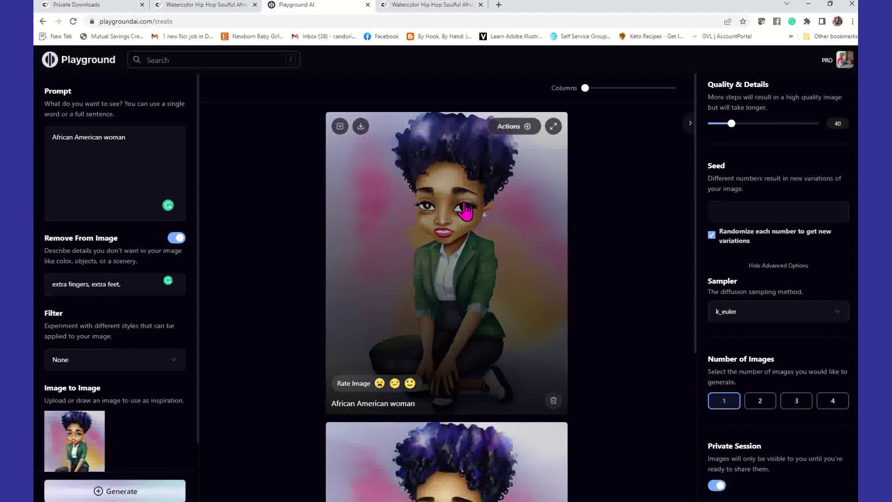
pyautogui.scroll(-2, 114, 407)
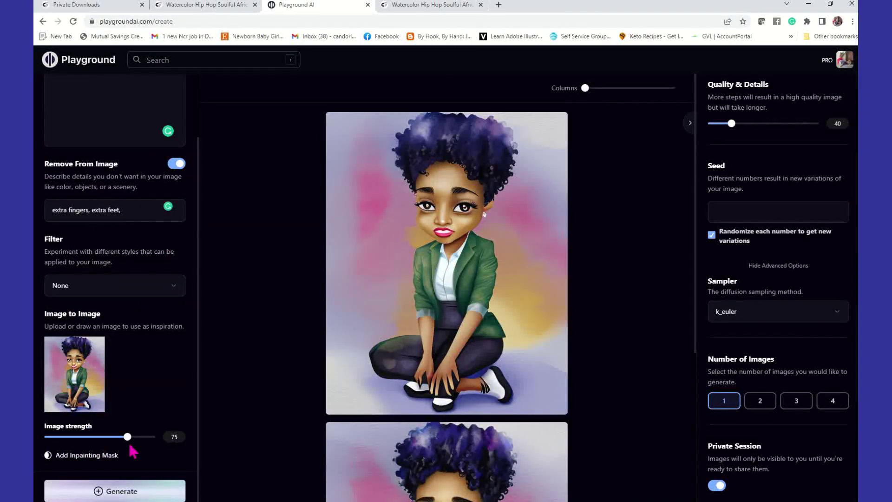
pyautogui.moveTo(356, 133)
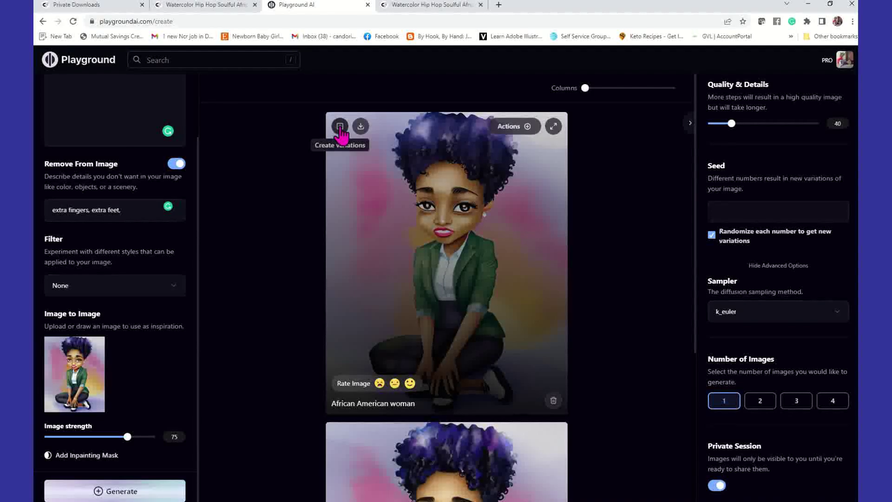
pyautogui.click(340, 131)
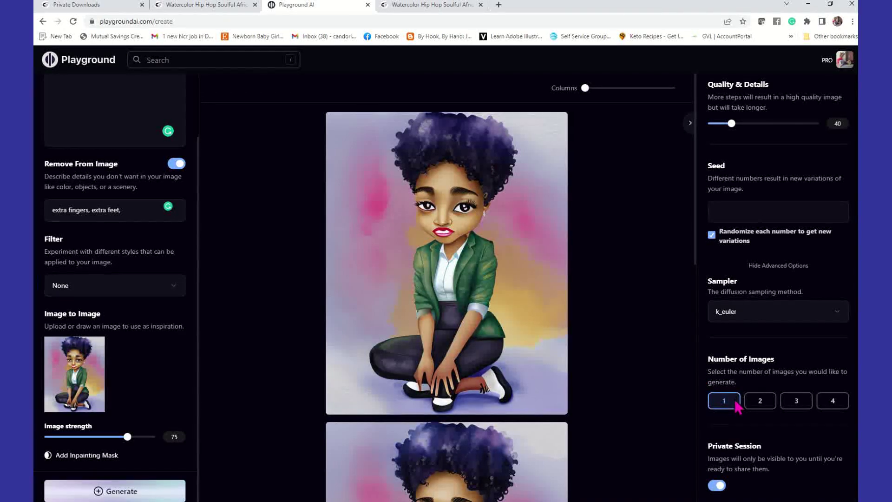
# Compare the new variation with the image below it for differences in face, hair, clothing and shoes.
pyautogui.scroll(-3, 586, 350)
pyautogui.scroll(-1, 587, 350)
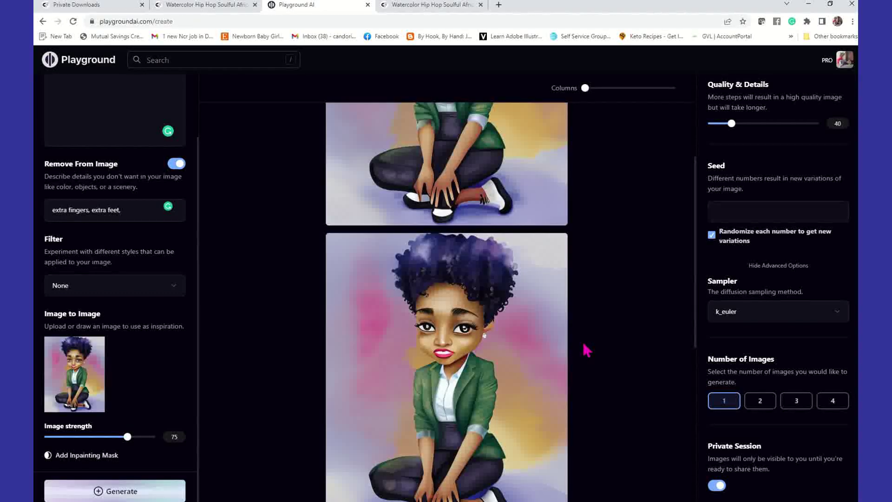
pyautogui.scroll(4, 586, 349)
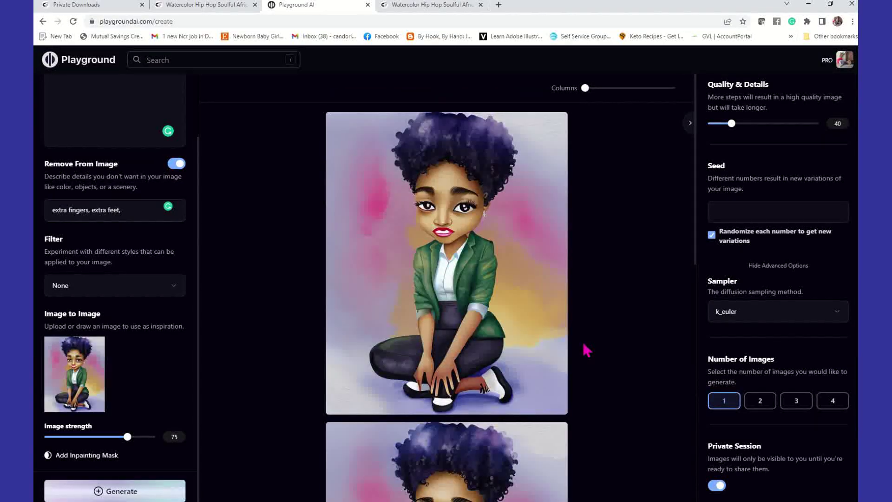
pyautogui.scroll(-3, 584, 346)
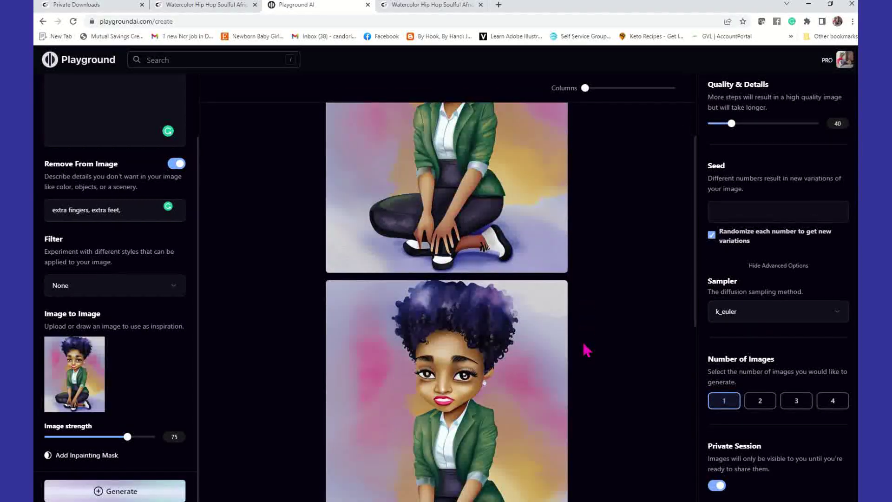
pyautogui.scroll(3, 586, 350)
pyautogui.scroll(-4, 586, 349)
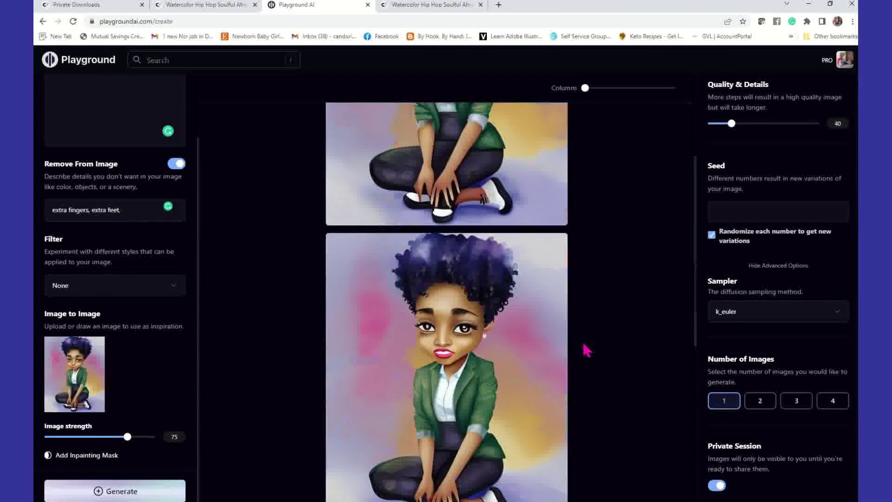
pyautogui.scroll(3, 487, 208)
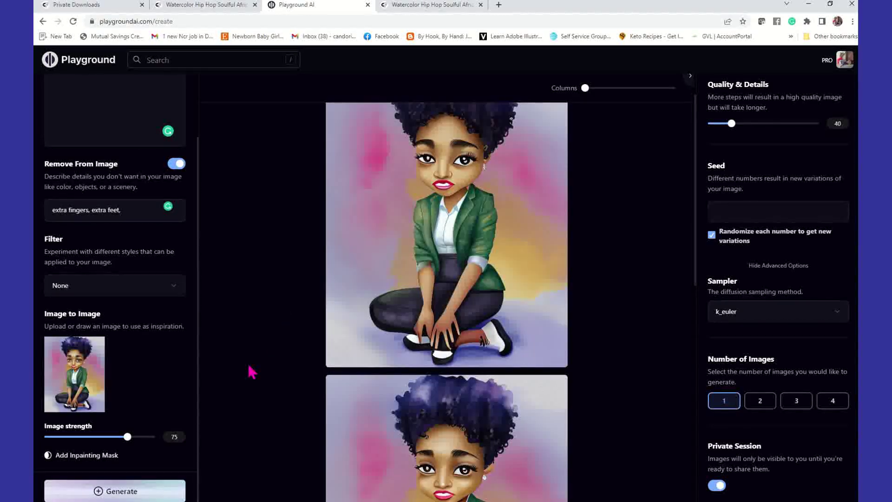
pyautogui.scroll(-5, 375, 400)
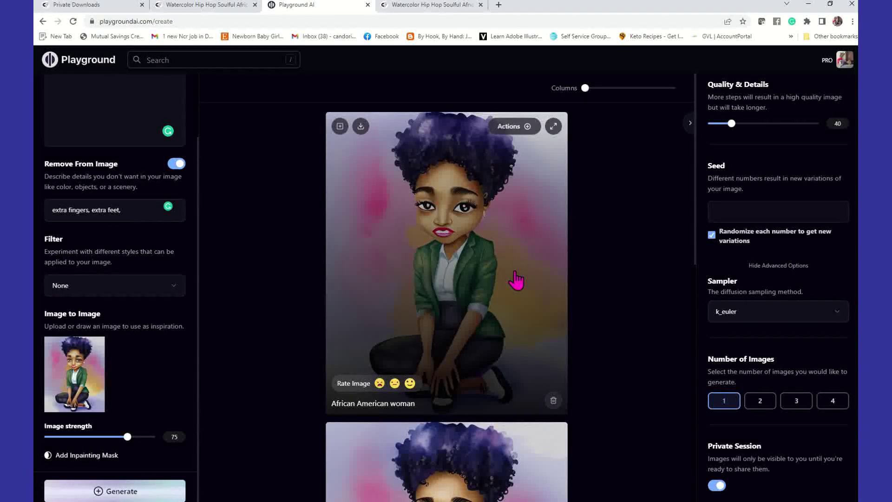
pyautogui.scroll(-4, 516, 280)
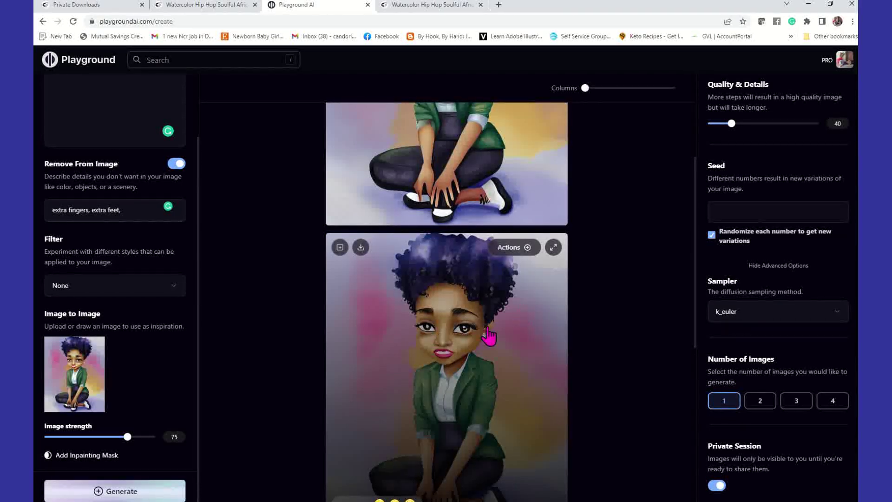
# Use the second image in the results, directly below the new variation, as the Image to Image source.
pyautogui.click(525, 248)
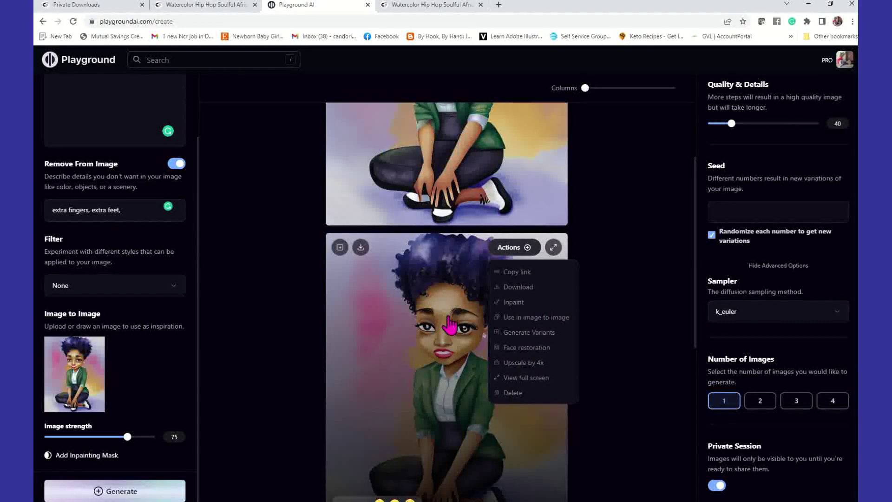
pyautogui.moveTo(529, 265)
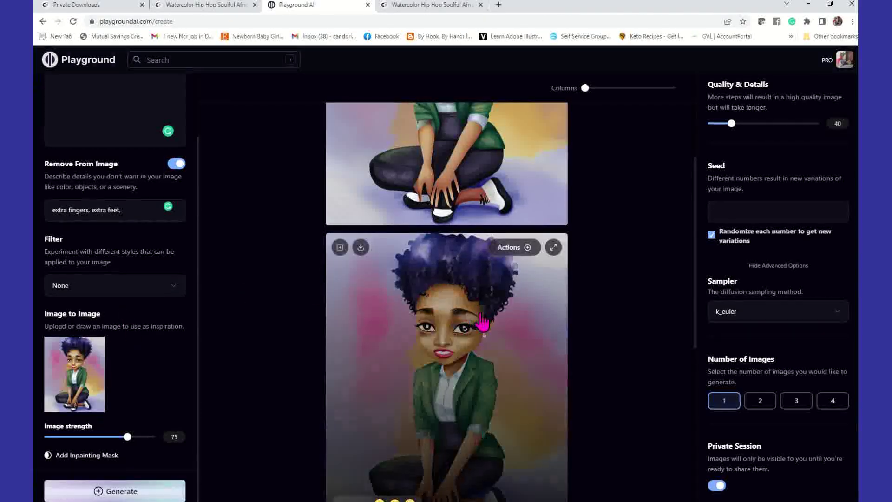
pyautogui.click(528, 251)
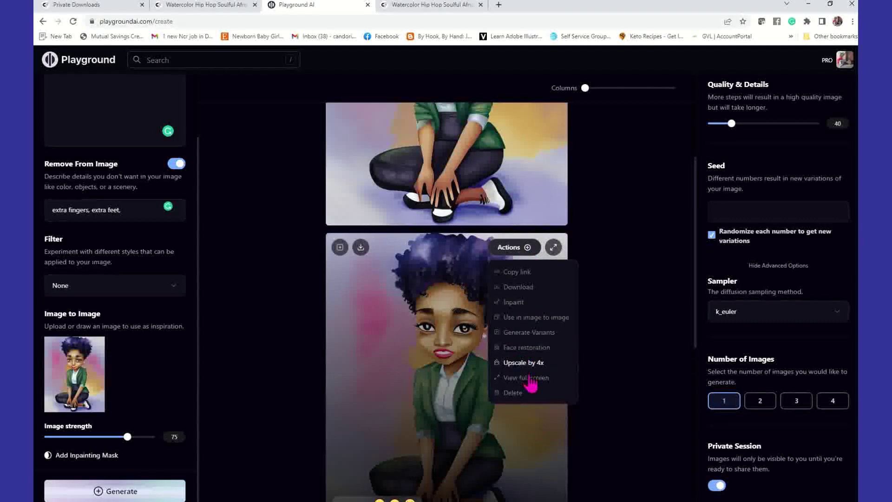
pyautogui.click(538, 320)
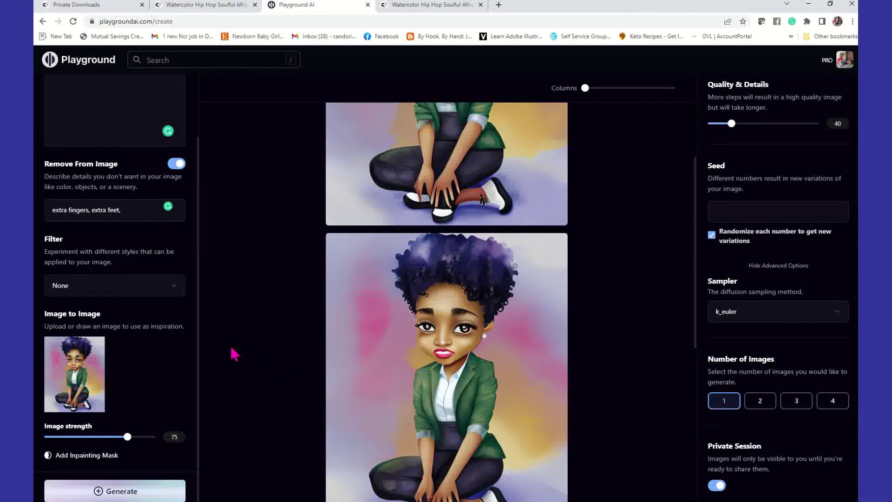
# Apply the Lush illumination filter and generate another image.
pyautogui.scroll(-3, 288, 363)
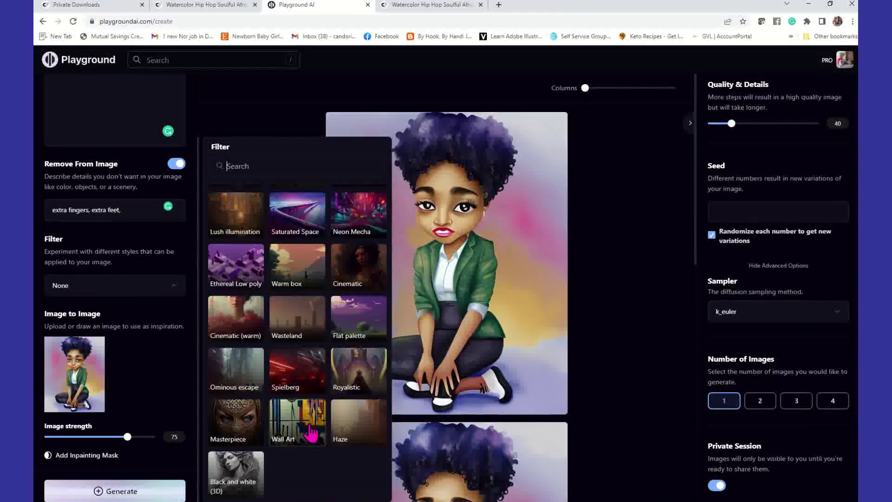
pyautogui.scroll(2, 310, 433)
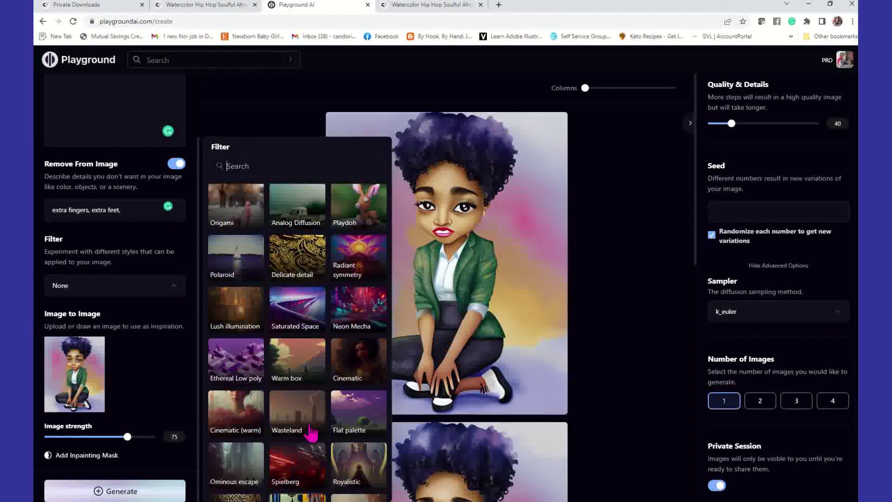
pyautogui.click(238, 320)
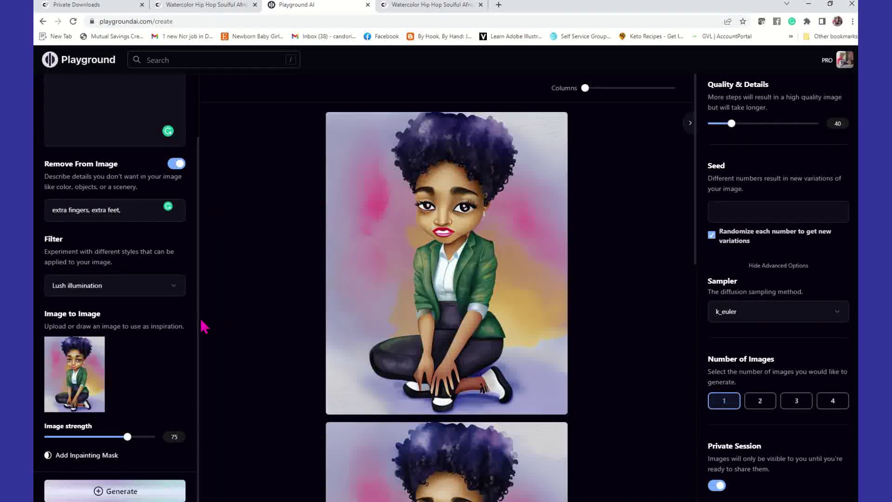
pyautogui.click(119, 493)
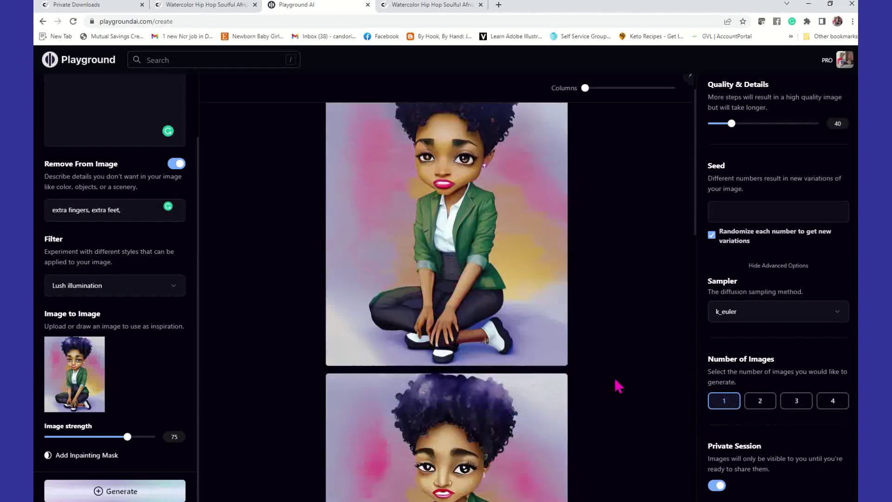
# Compare the Lush illumination image with the previous variation, examining the face, lips, clothing and background.
pyautogui.scroll(-3, 615, 375)
pyautogui.scroll(3, 615, 375)
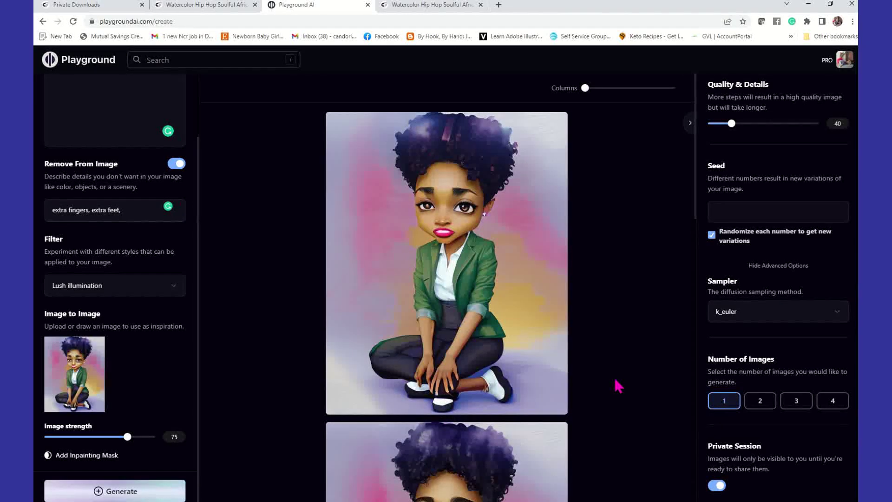
pyautogui.scroll(-5, 627, 362)
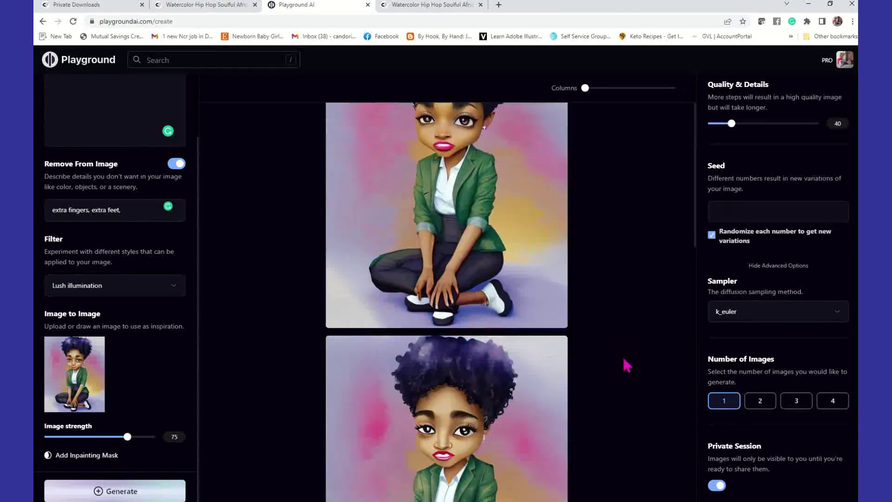
pyautogui.scroll(3, 625, 360)
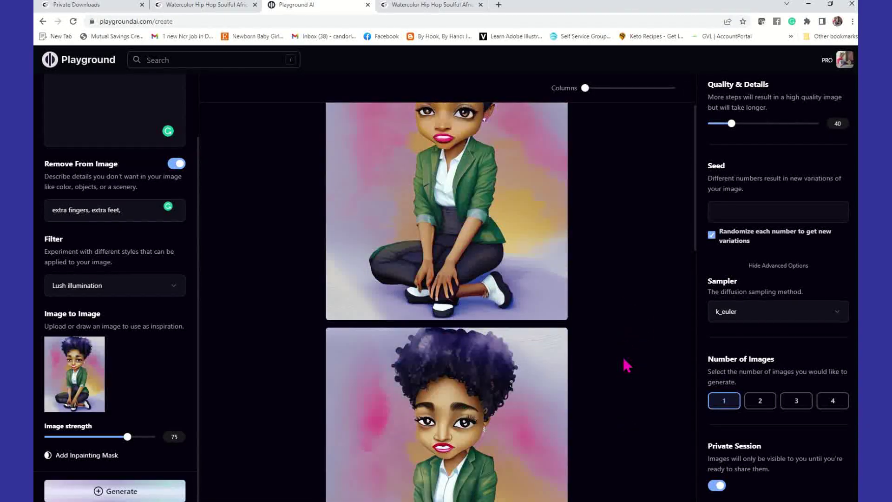
pyautogui.scroll(-4, 624, 361)
pyautogui.scroll(2, 623, 360)
pyautogui.scroll(3, 624, 363)
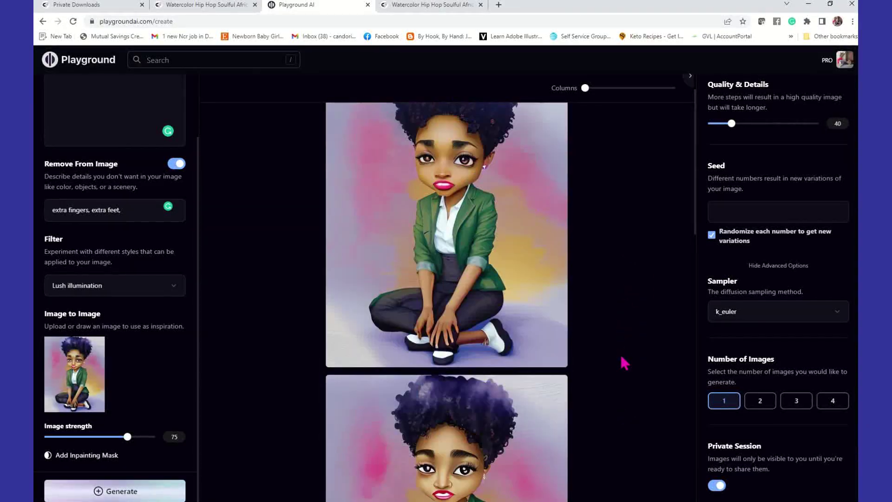
pyautogui.scroll(1, 625, 363)
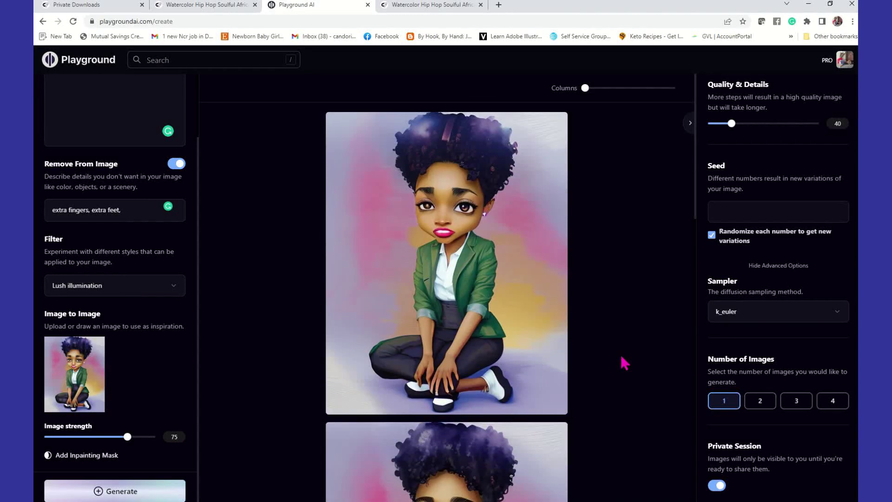
pyautogui.moveTo(455, 231)
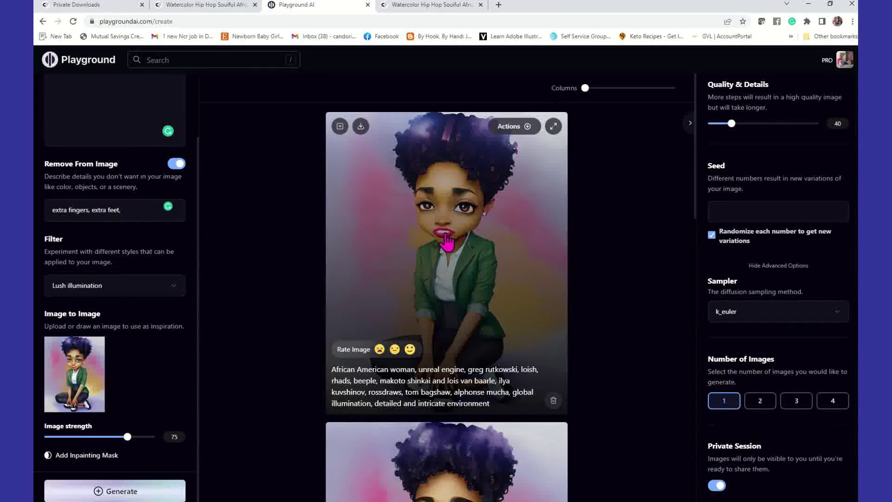
pyautogui.scroll(-3, 598, 308)
pyautogui.scroll(3, 598, 309)
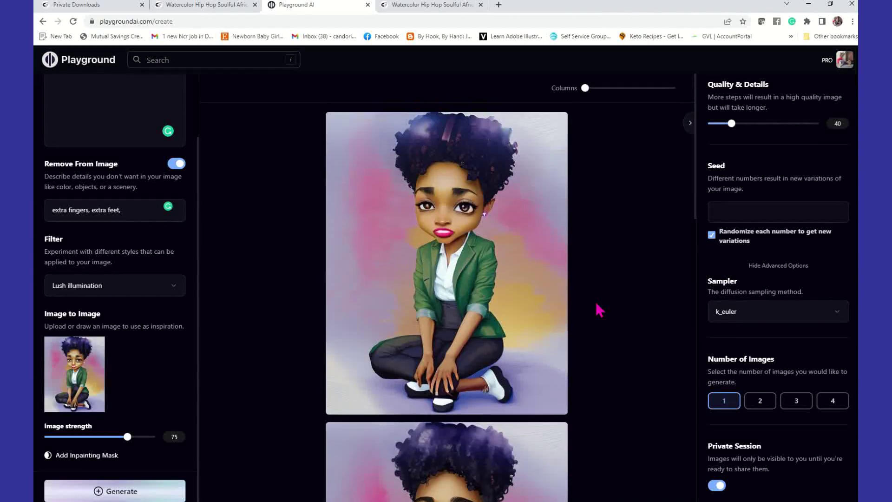
# Run face restoration on the newest Lush illumination image and check it against the variation below it.
pyautogui.moveTo(477, 220)
pyautogui.moveTo(496, 191)
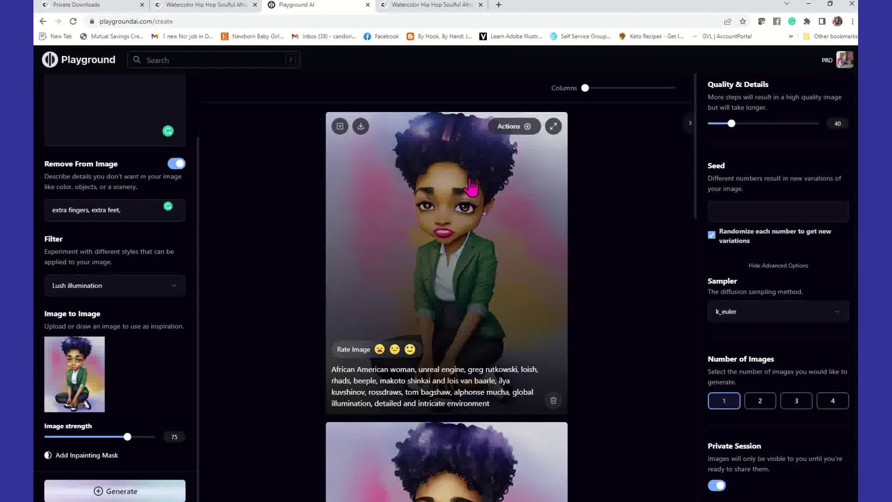
pyautogui.click(528, 129)
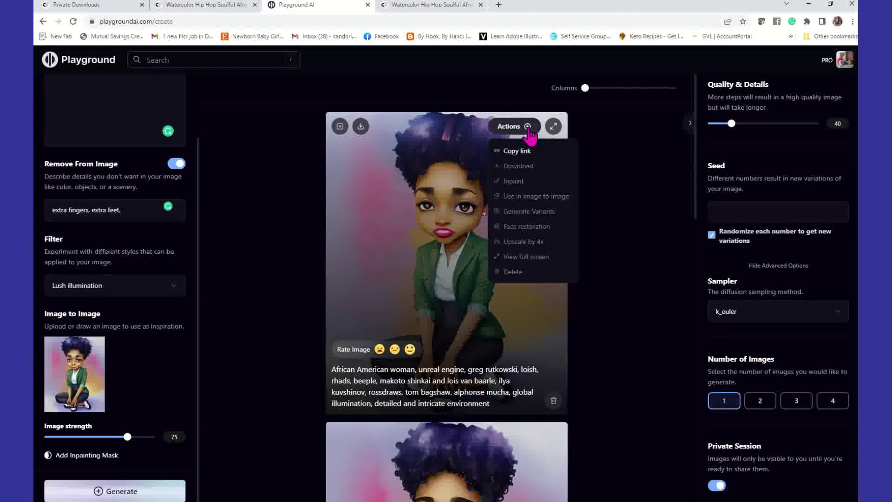
pyautogui.click(537, 227)
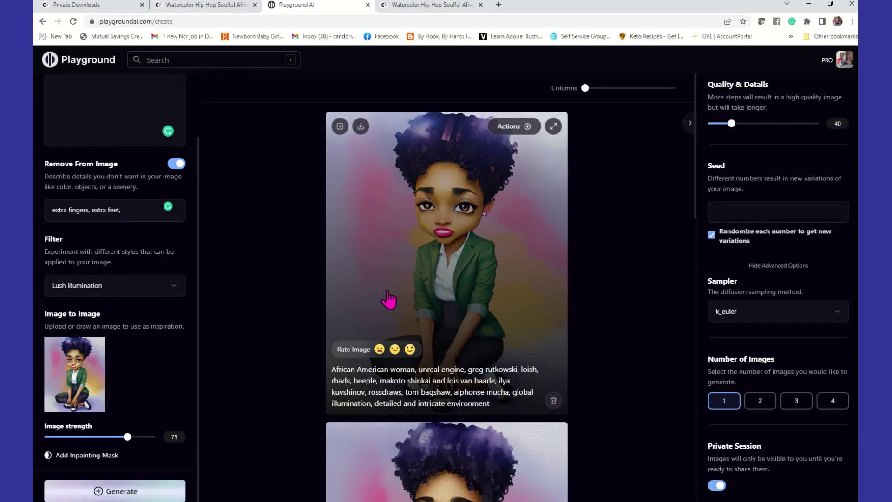
pyautogui.scroll(-2, 592, 425)
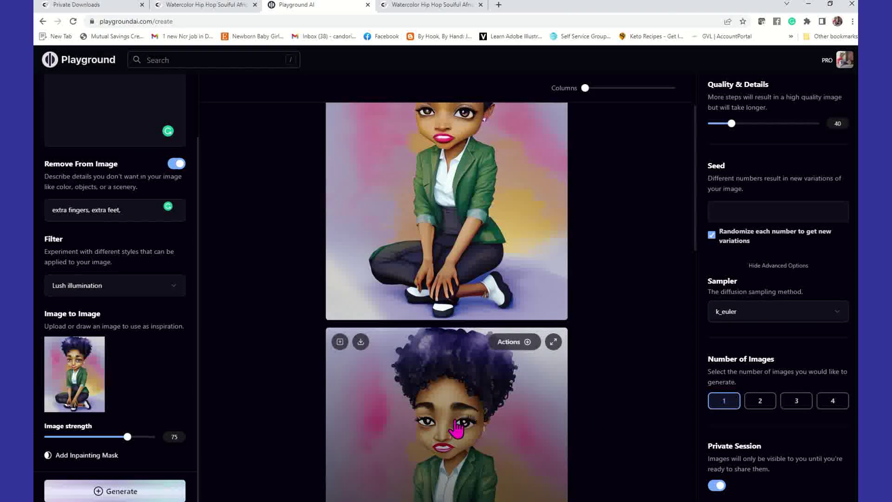
pyautogui.scroll(2, 457, 425)
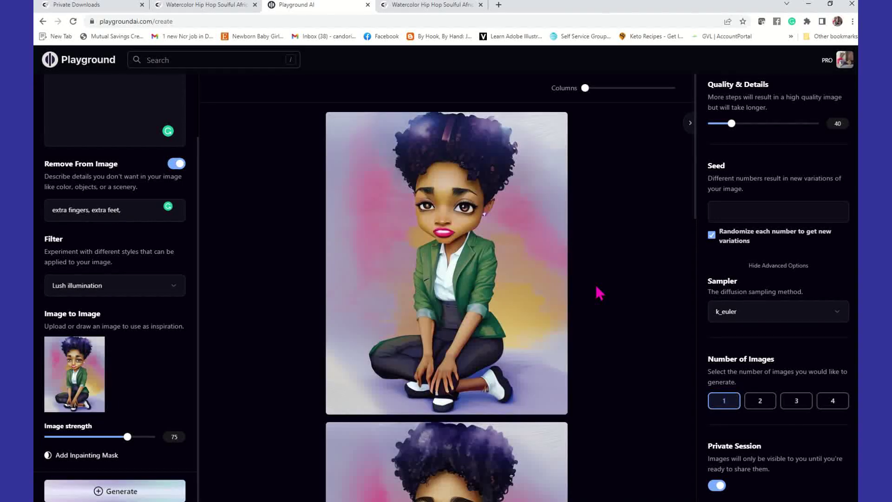
# Apply the Radiant symmetry filter, generate another image and compare it with the Lush illumination image.
pyautogui.click(174, 288)
pyautogui.scroll(-3, 321, 366)
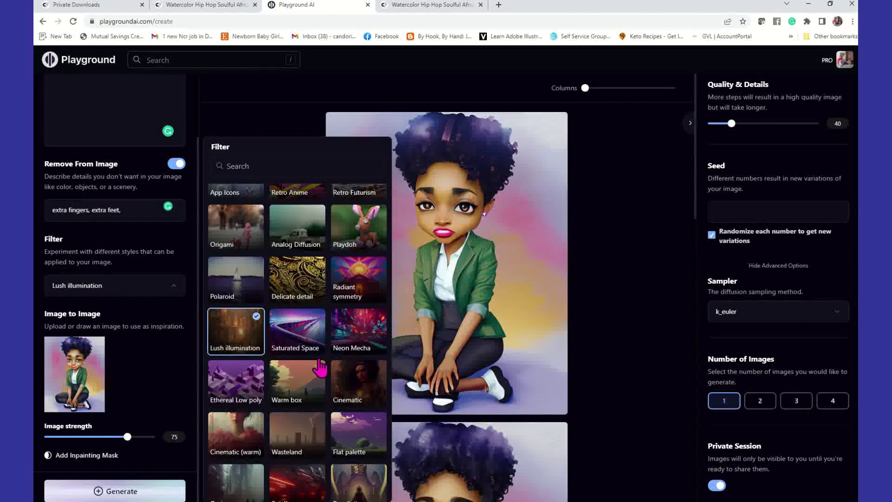
pyautogui.click(368, 293)
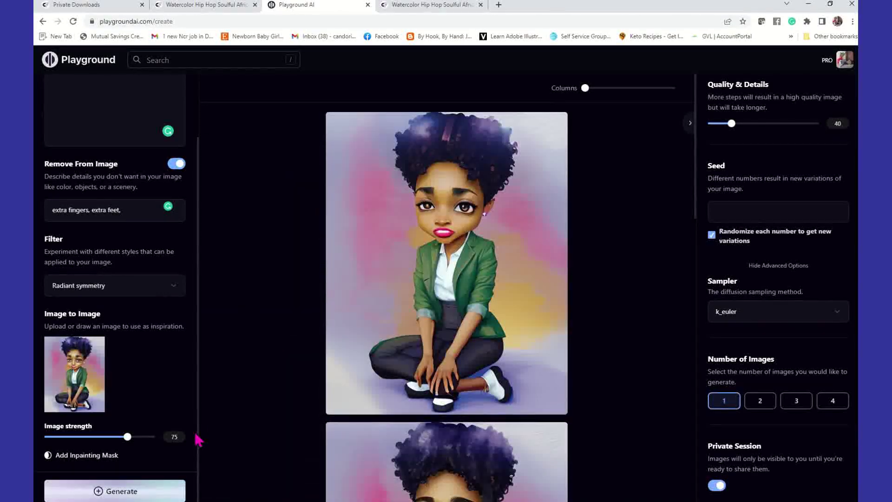
pyautogui.click(152, 496)
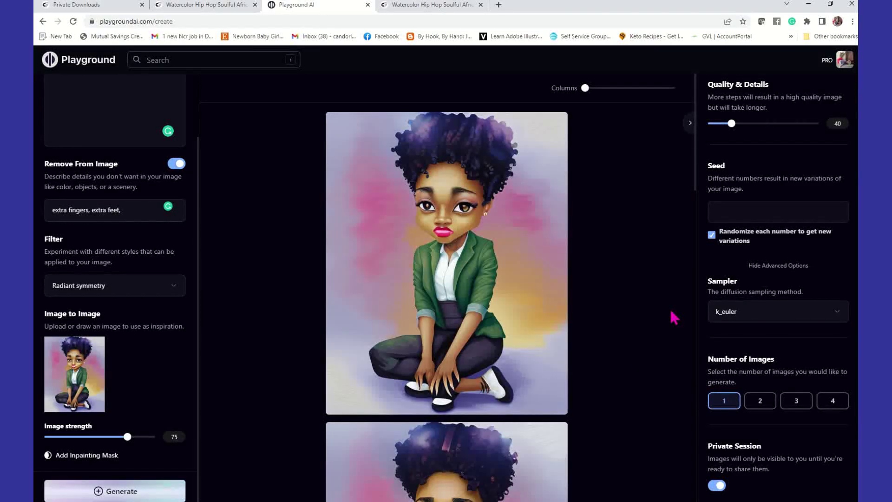
pyautogui.scroll(-4, 670, 312)
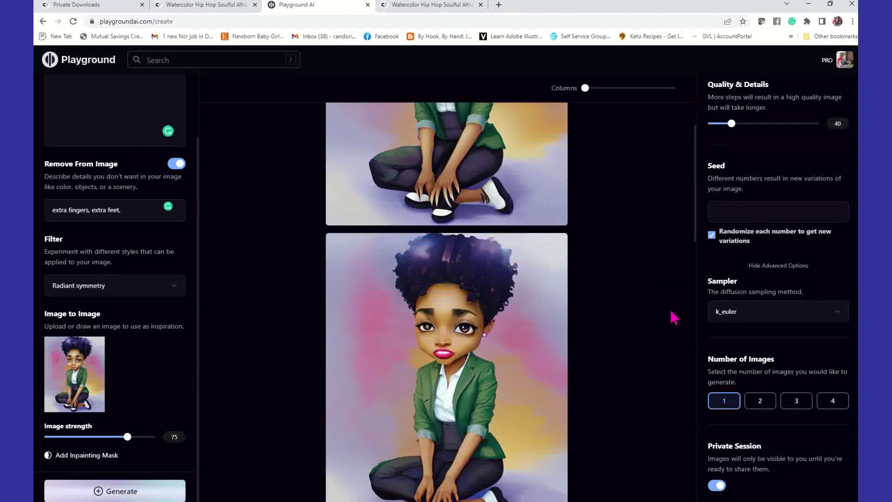
pyautogui.scroll(3, 675, 319)
pyautogui.scroll(-5, 674, 319)
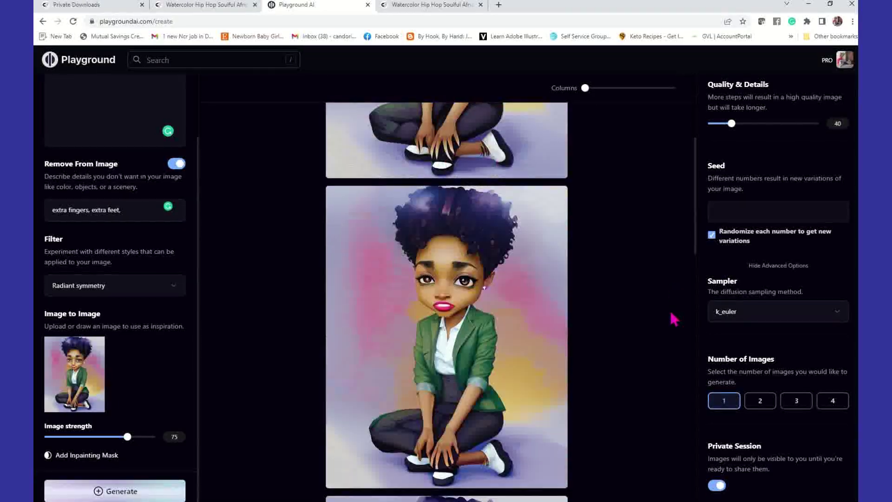
pyautogui.scroll(-2, 675, 319)
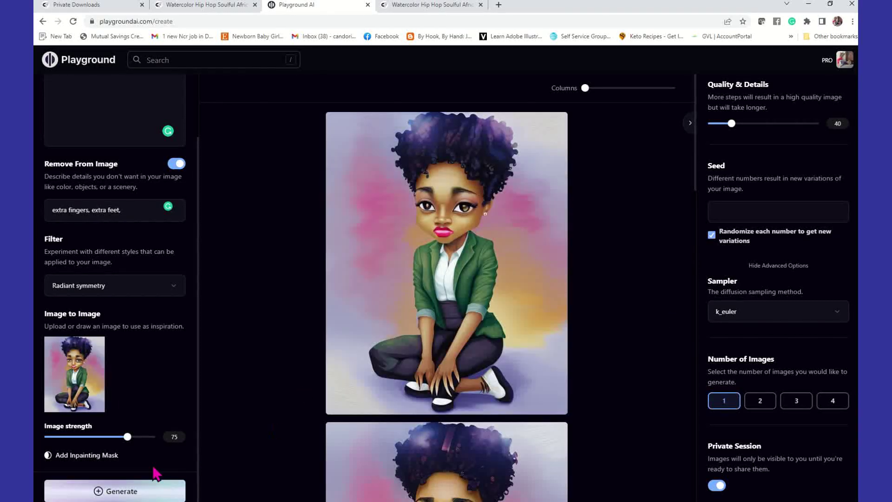
# Apply the Cinematic (warm) filter and generate another image.
pyautogui.click(110, 291)
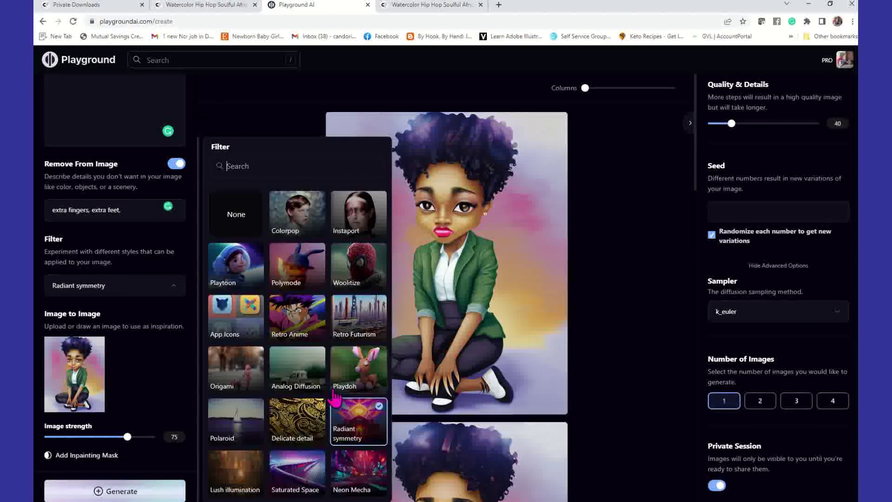
pyautogui.scroll(-2, 320, 389)
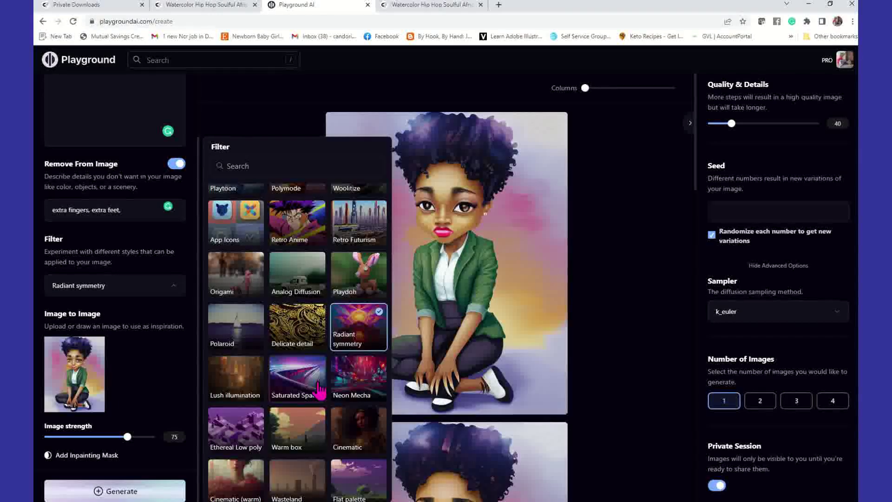
pyautogui.scroll(-2, 319, 389)
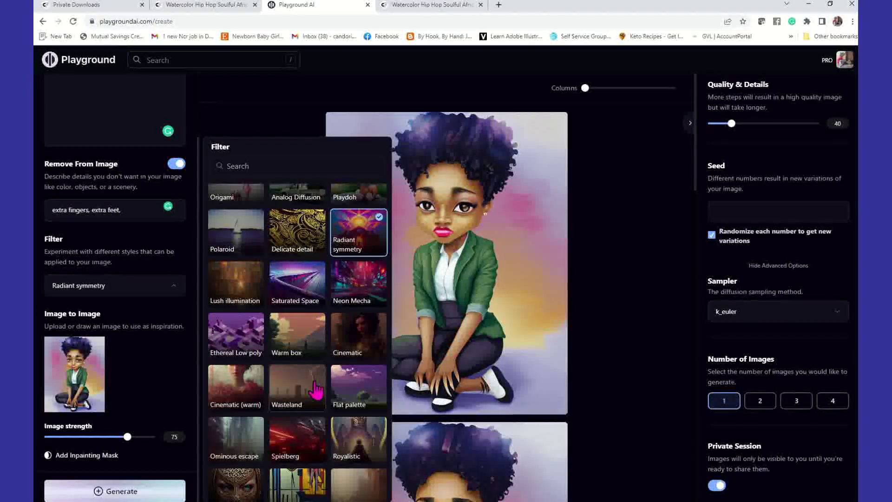
pyautogui.click(222, 394)
pyautogui.click(107, 495)
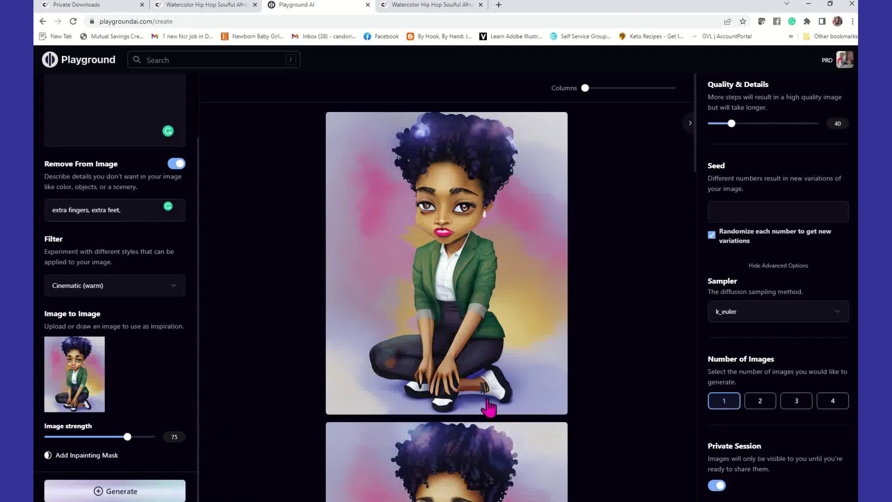
# Compare the Cinematic (warm) image with the Radiant symmetry one, examining the hair, face, clothing and shoes.
pyautogui.moveTo(378, 135)
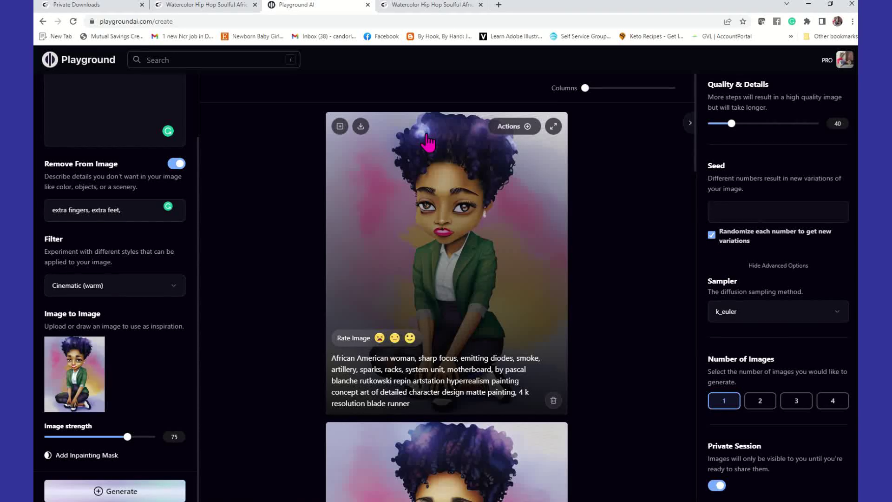
pyautogui.scroll(-2, 594, 223)
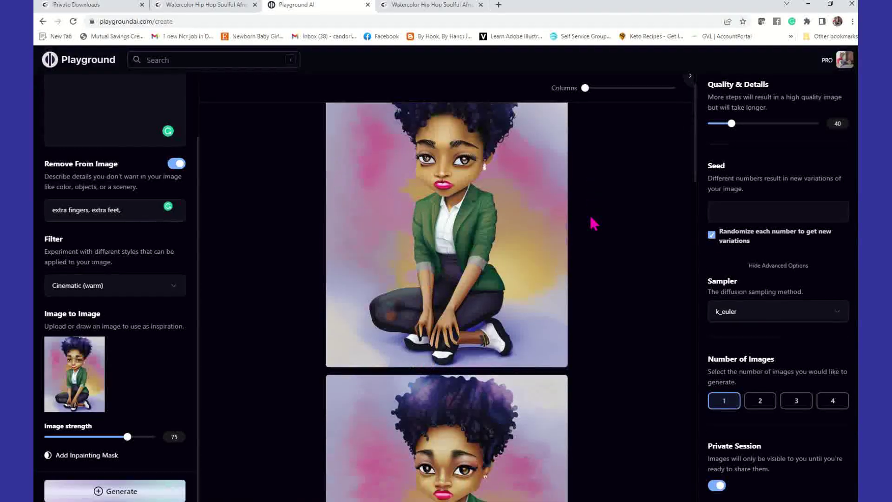
pyautogui.scroll(2, 590, 217)
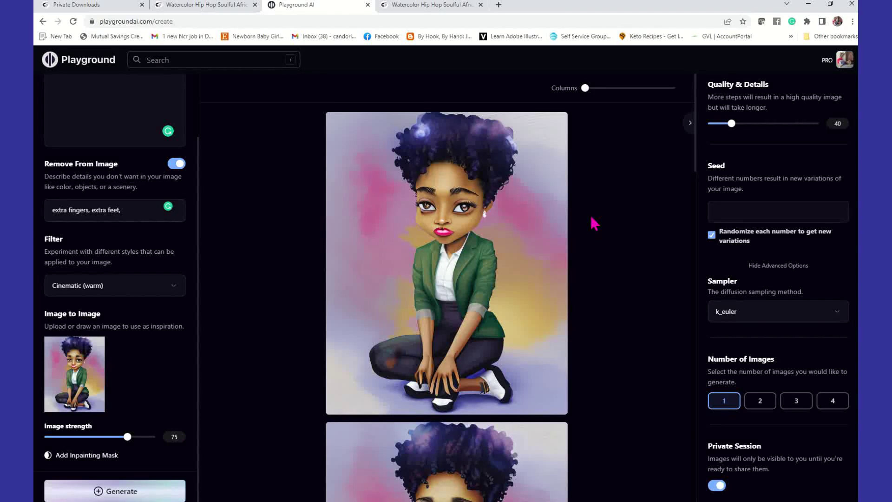
pyautogui.scroll(-6, 593, 223)
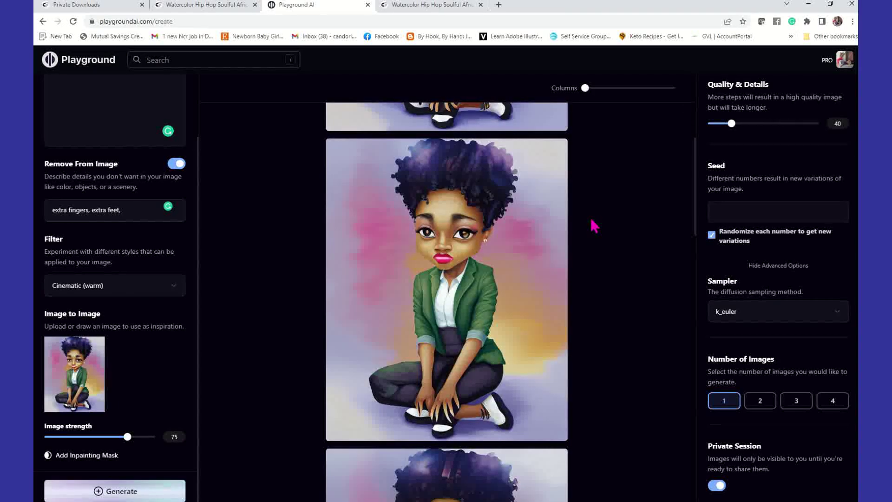
pyautogui.scroll(1, 593, 226)
pyautogui.scroll(-3, 594, 226)
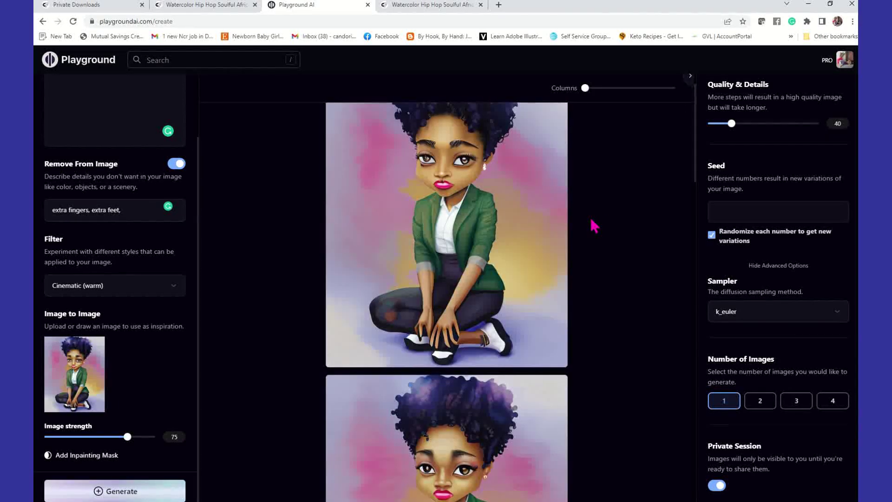
pyautogui.scroll(1, 594, 226)
pyautogui.scroll(-3, 593, 226)
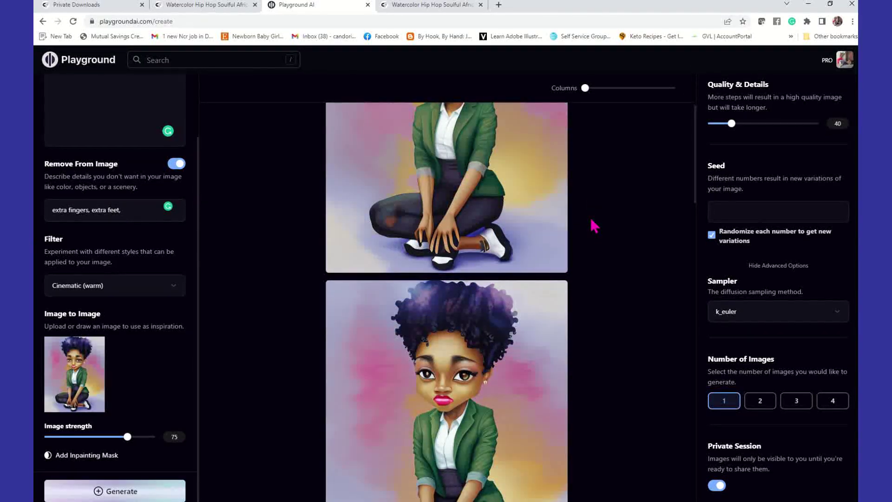
pyautogui.scroll(3, 594, 226)
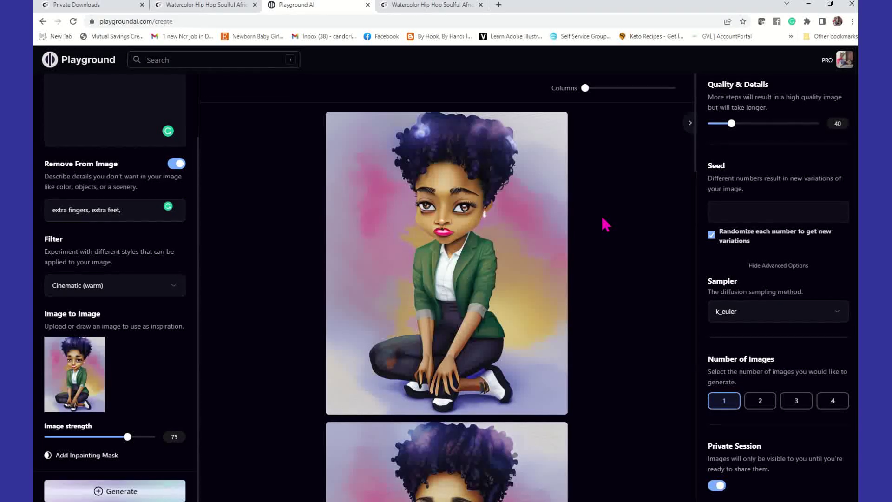
# Run face restoration on the Cinematic (warm) image and dismiss the restored preview without downloading it.
pyautogui.click(532, 132)
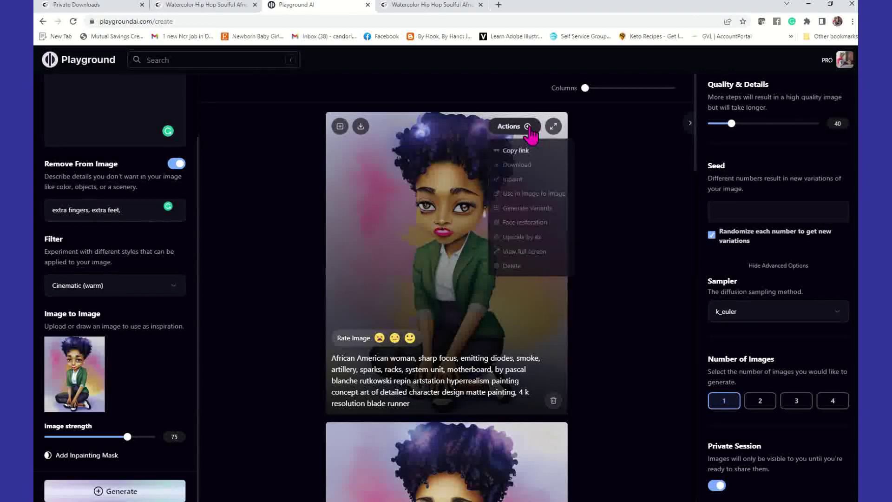
pyautogui.click(547, 227)
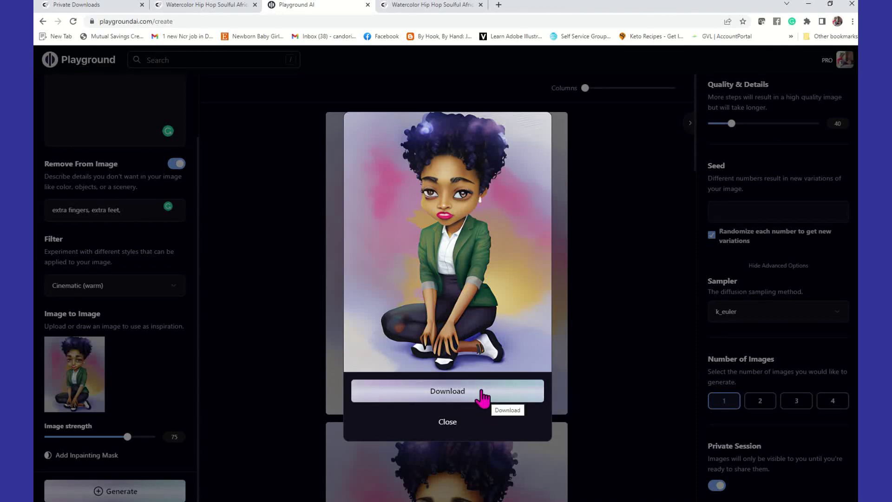
pyautogui.click(451, 425)
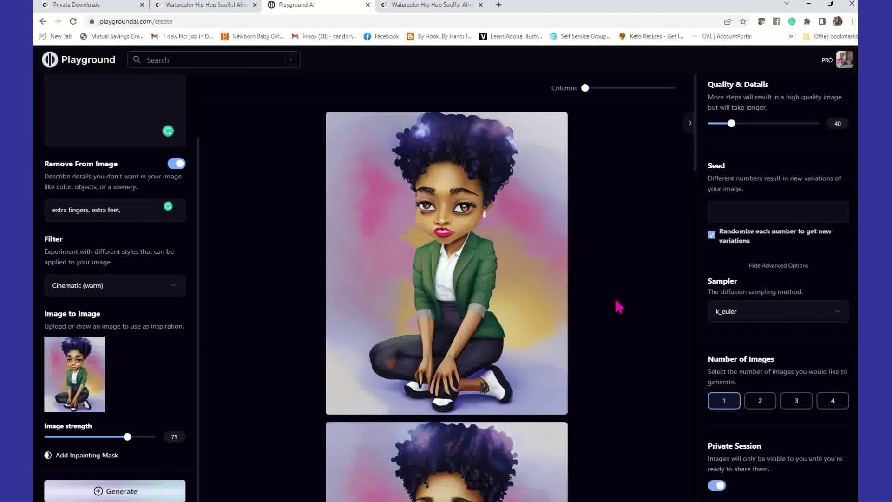
# Review the whole series of generated images, from the newest down to the earliest.
pyautogui.scroll(-15, 602, 290)
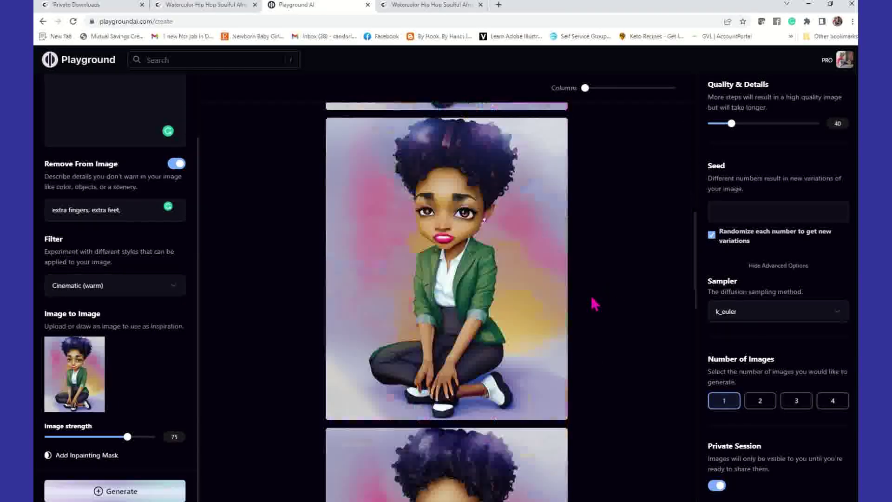
pyautogui.scroll(-4, 595, 307)
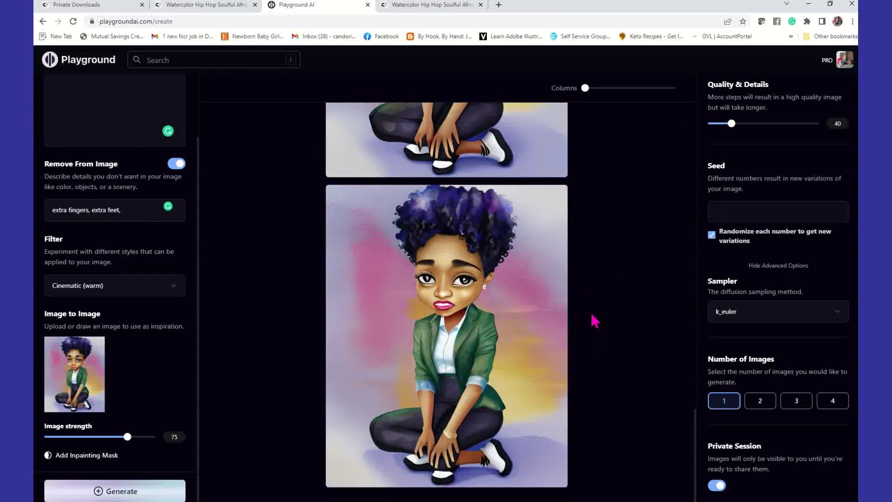
pyautogui.scroll(-8, 591, 315)
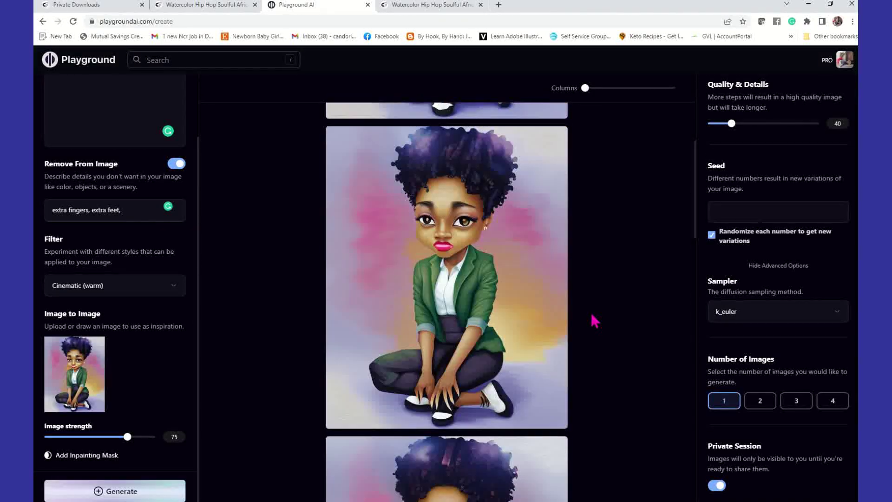
pyautogui.scroll(-7, 591, 315)
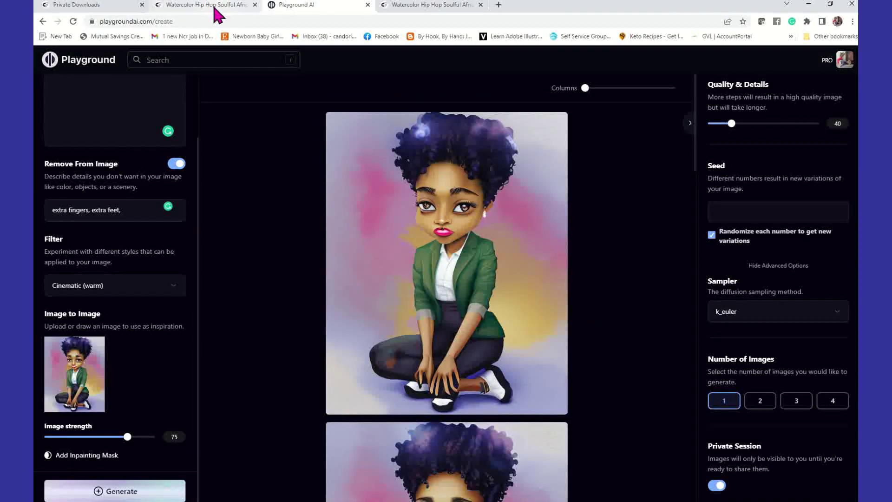
# Examine the original watercolor character on its two open Creative Fabrica listings and return to Playground AI.
pyautogui.click(425, 7)
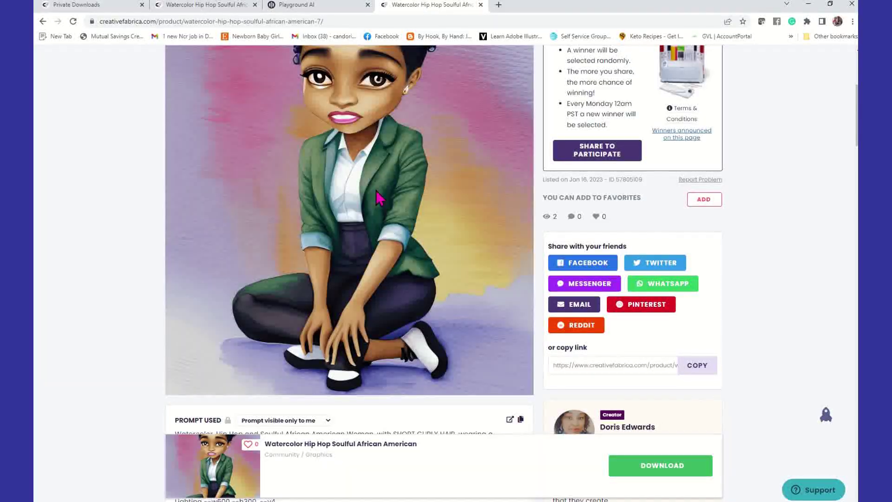
pyautogui.scroll(5, 376, 232)
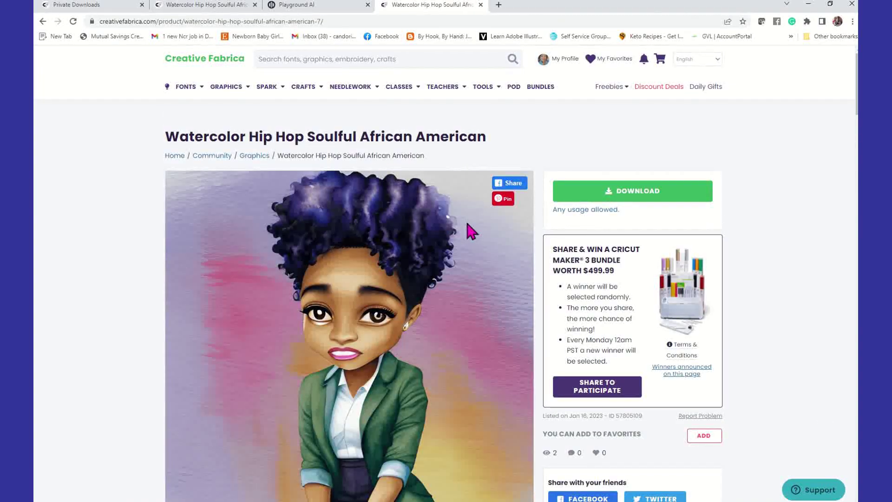
pyautogui.click(220, 9)
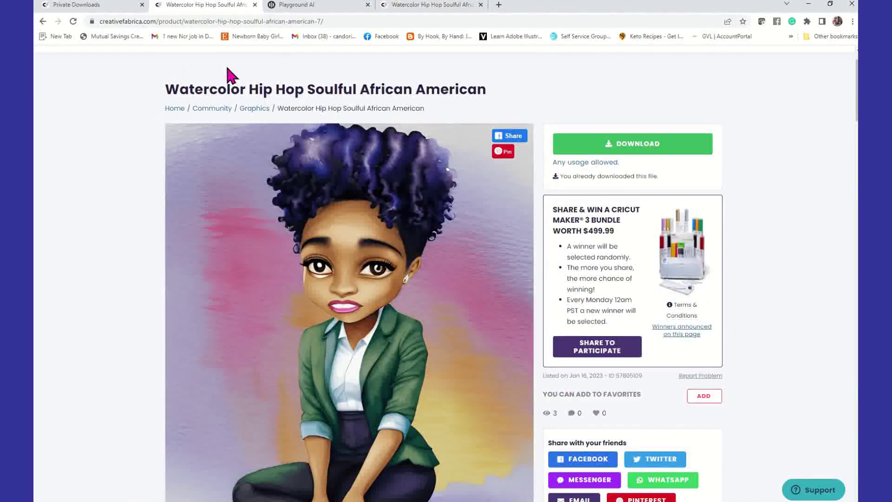
pyautogui.scroll(-9, 404, 230)
pyautogui.scroll(5, 404, 230)
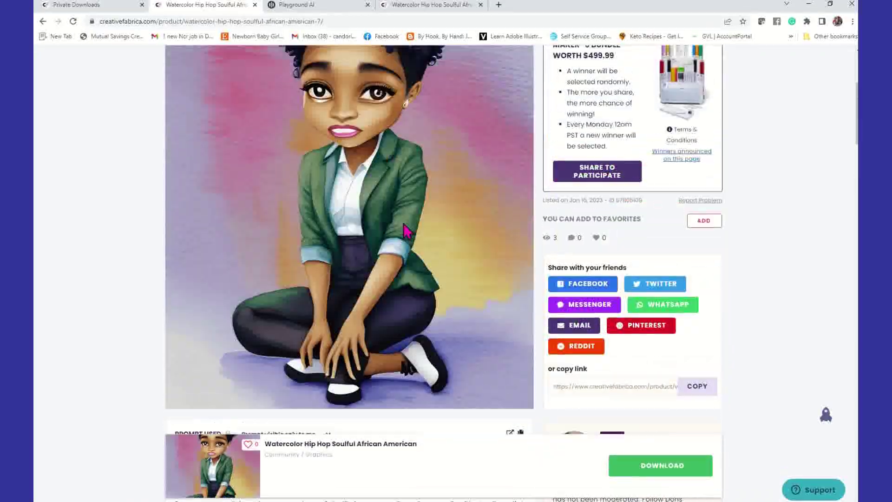
pyautogui.scroll(5, 404, 230)
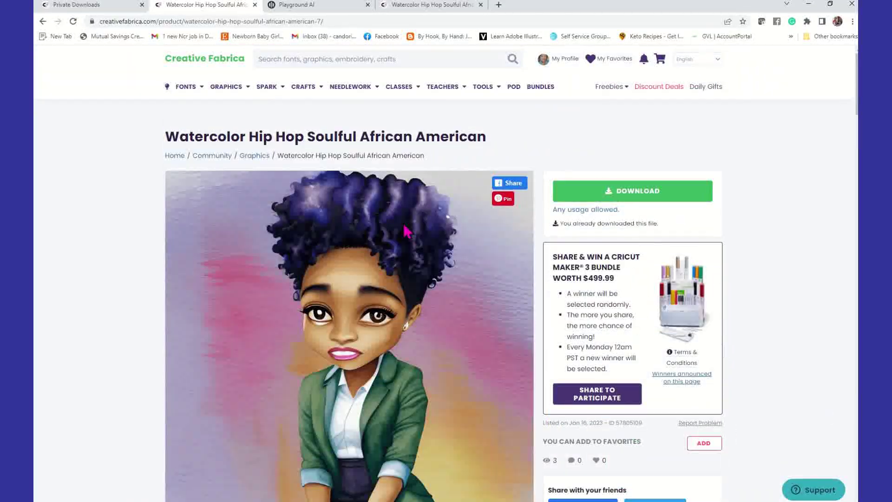
pyautogui.click(292, 8)
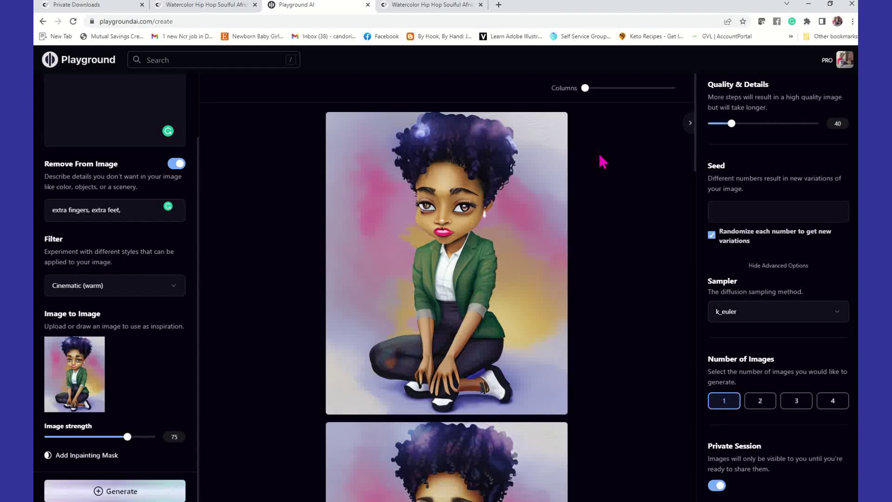
# Open Creative Fabrica's CF Spark Art generator, then switch back to the original watercolor image's listing.
pyautogui.click(228, 14)
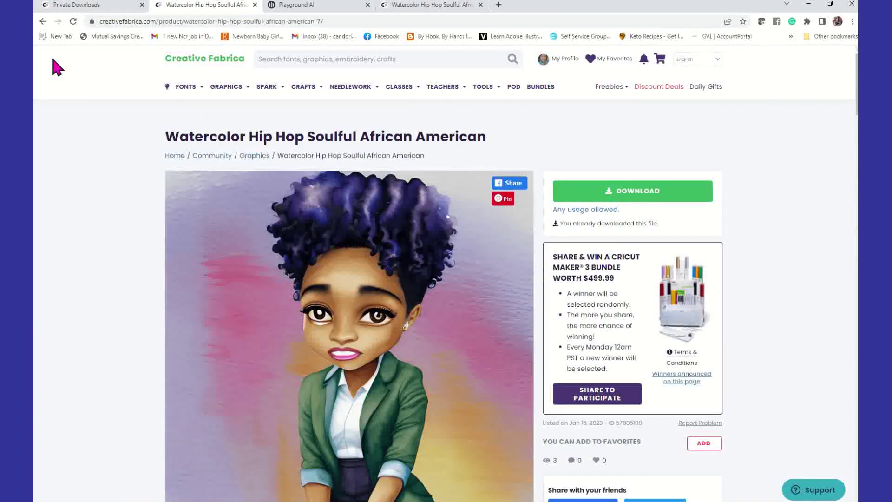
pyautogui.click(266, 118)
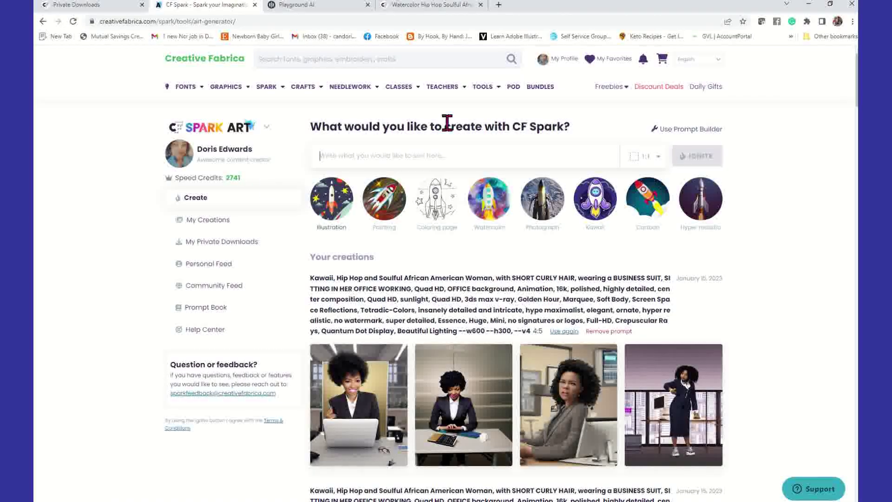
pyautogui.click(432, 4)
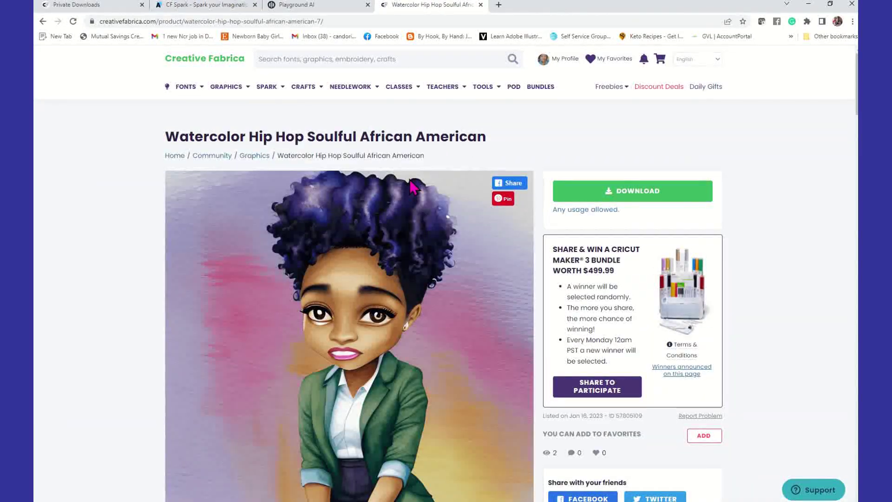